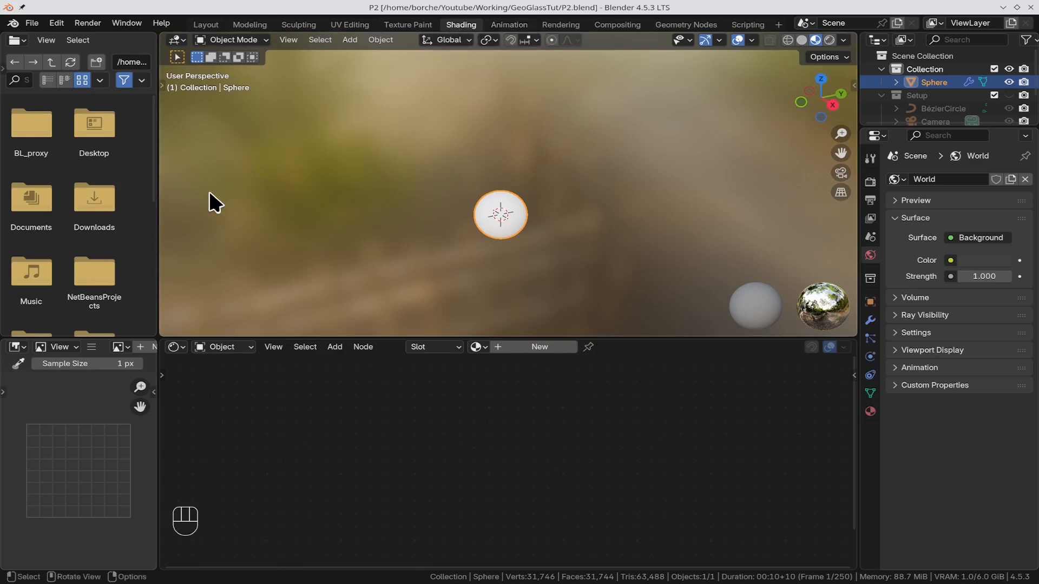
Step: Remove the file browser and image editor areas by extending the 3D viewport and shader editor over them
right_click(156, 233)
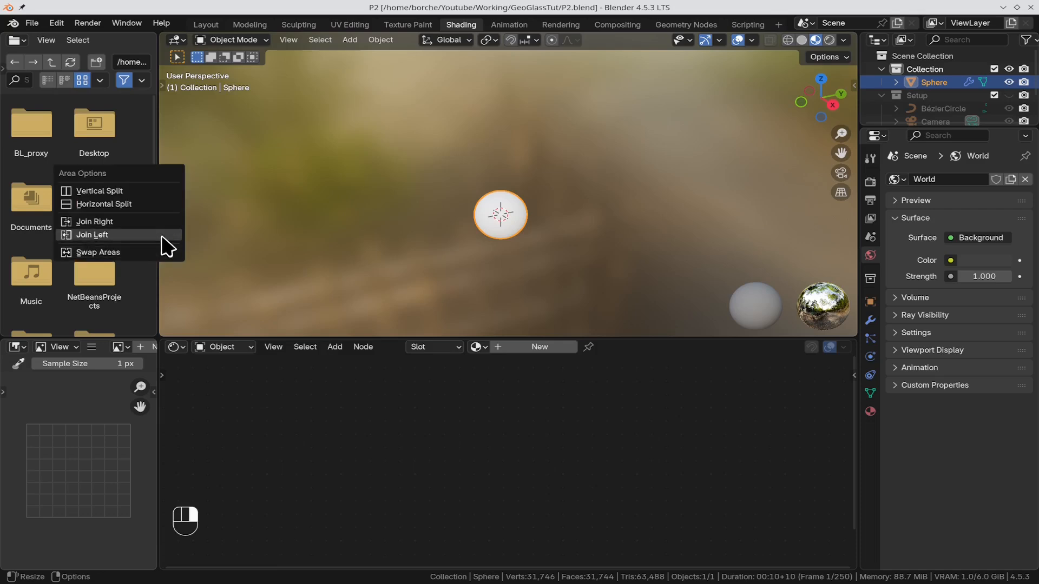
left_click(163, 232)
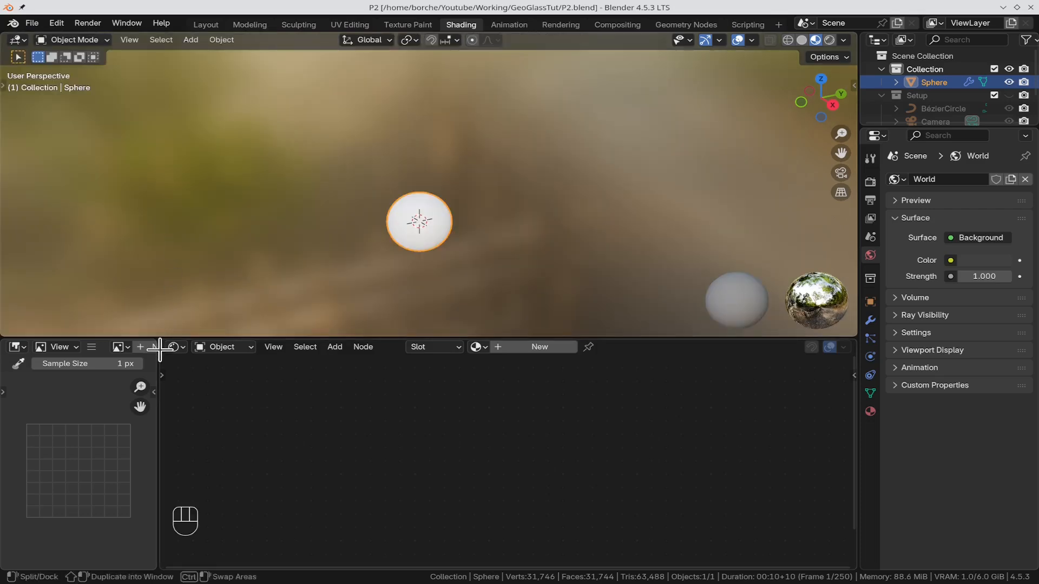
right_click(156, 420)
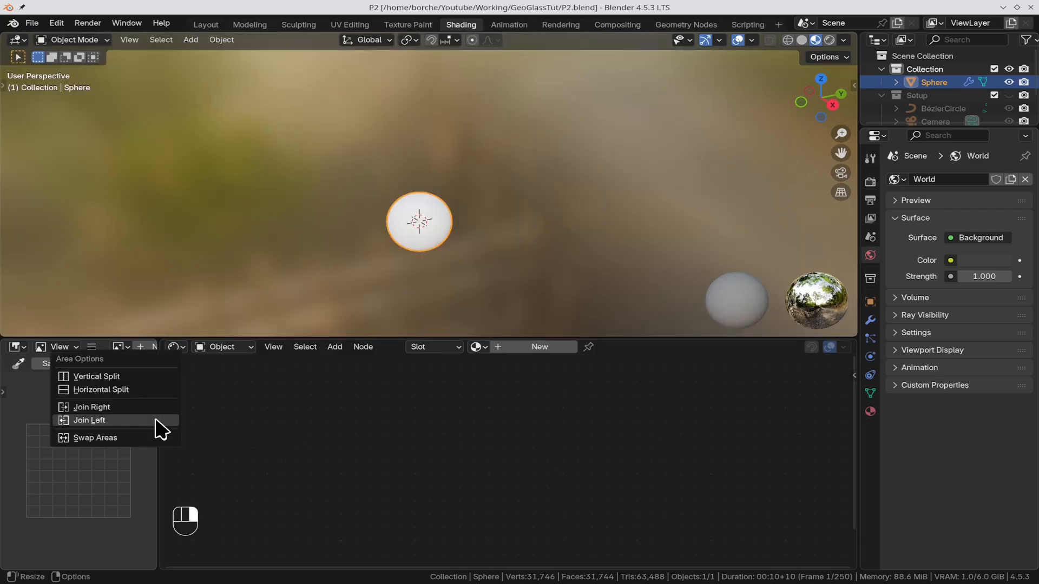
left_click(157, 422)
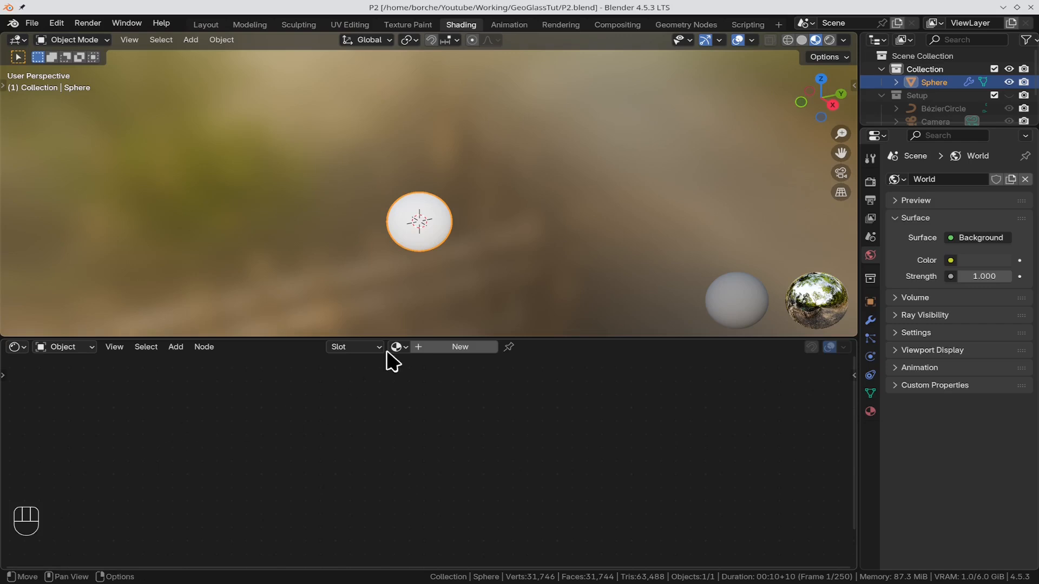
Step: Show the viewport in rendered shading and light the world with an Environment Texture using royal_esplanade_4k.hdr from the Textures folder
left_click(828, 39)
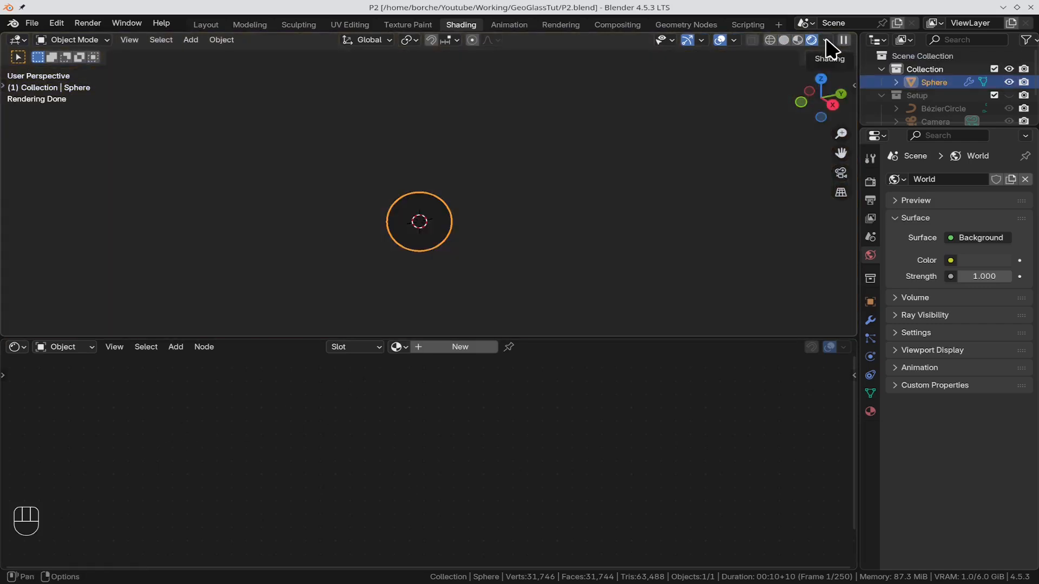
left_click(951, 261)
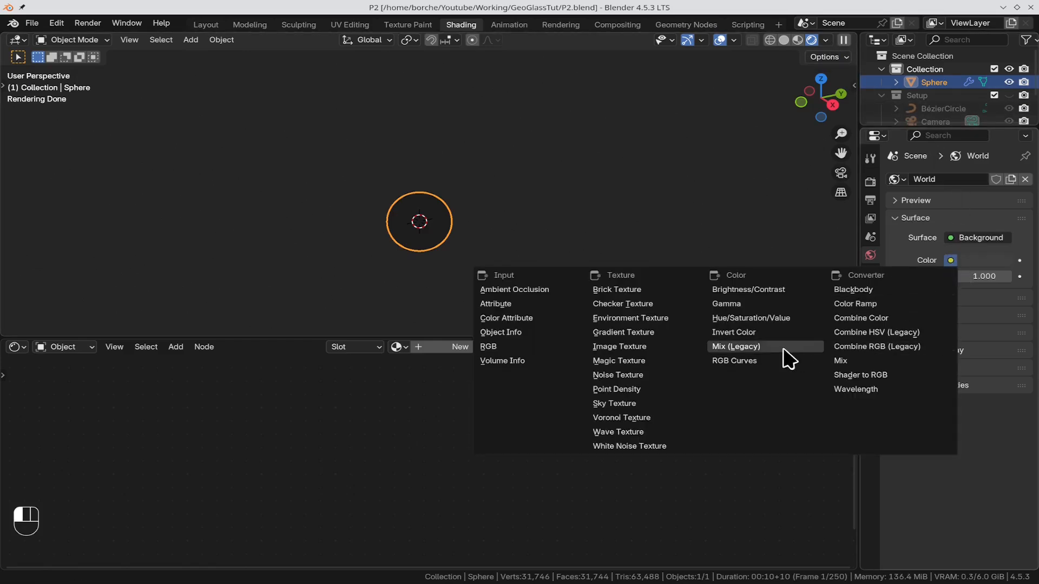
left_click(654, 319)
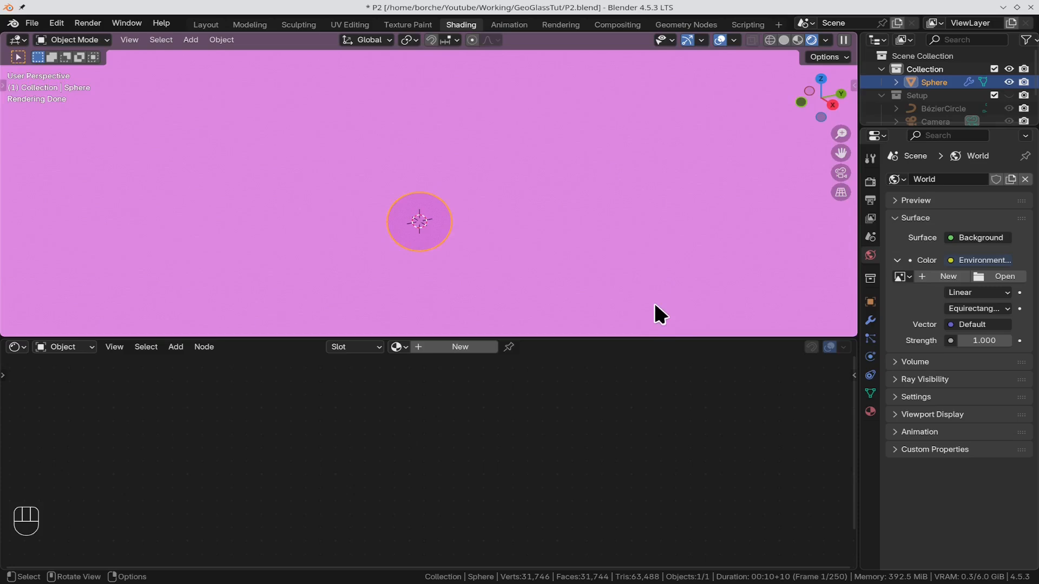
left_click(1018, 277)
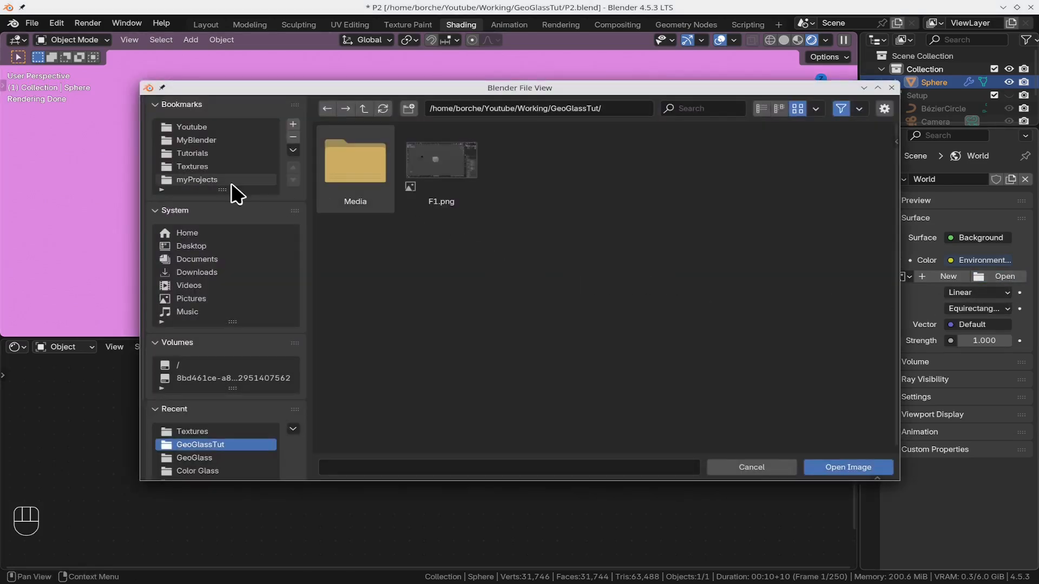
left_click(204, 167)
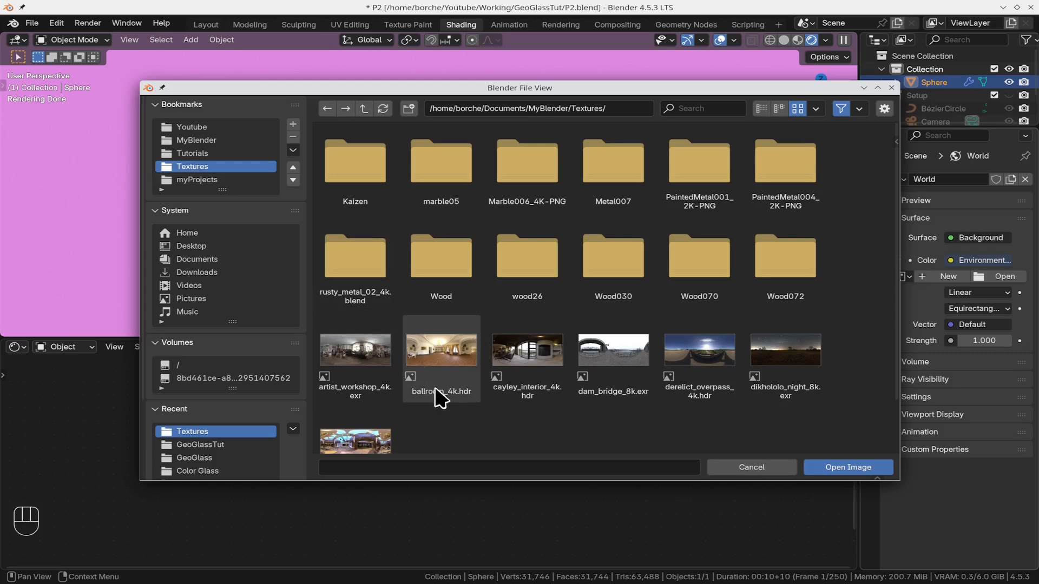
left_click(353, 441)
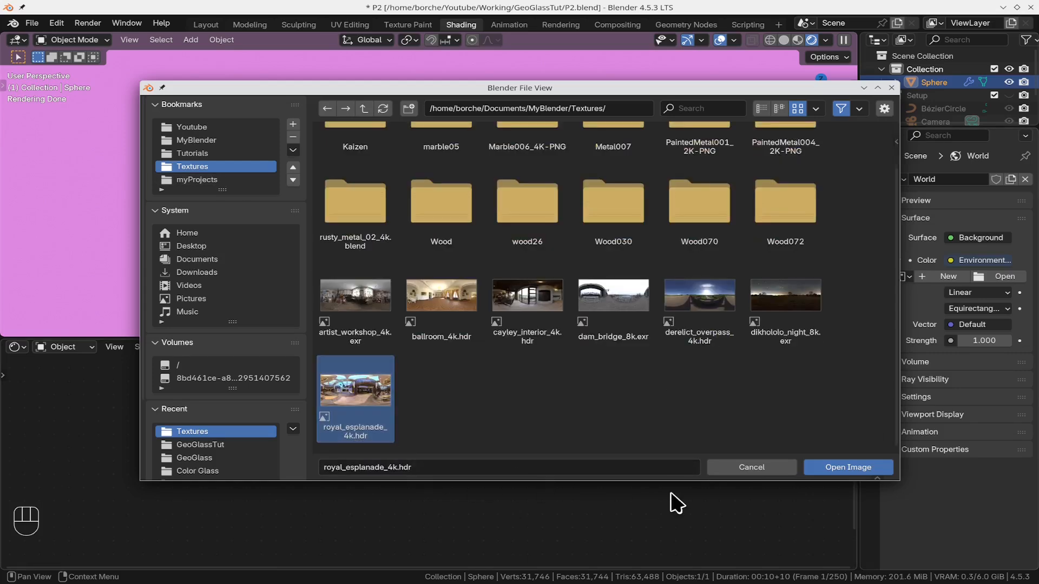
left_click(848, 467)
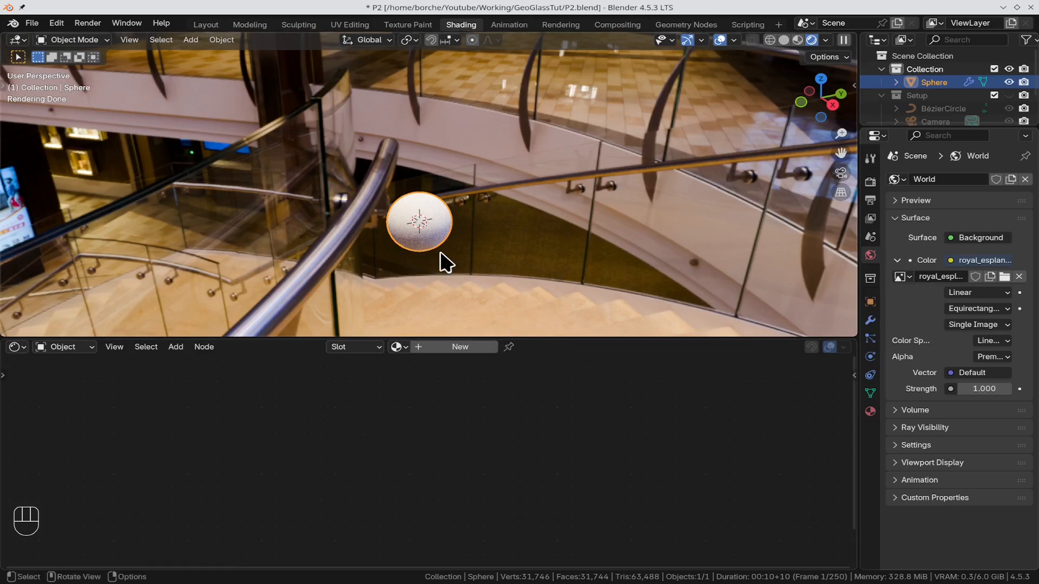
Step: Create a new material for the sphere and name it Glass
left_click(486, 347)
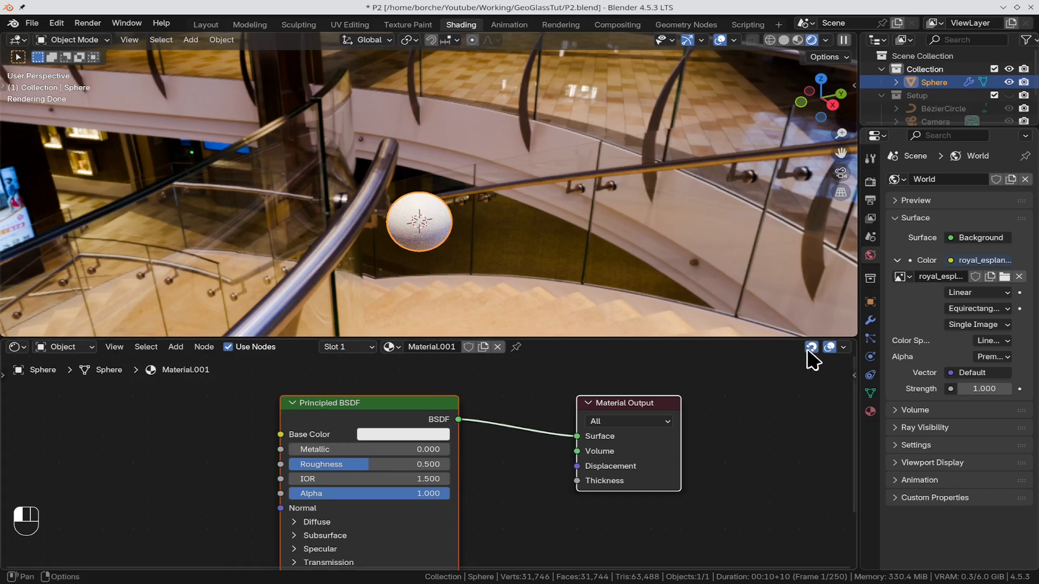
left_click(433, 347)
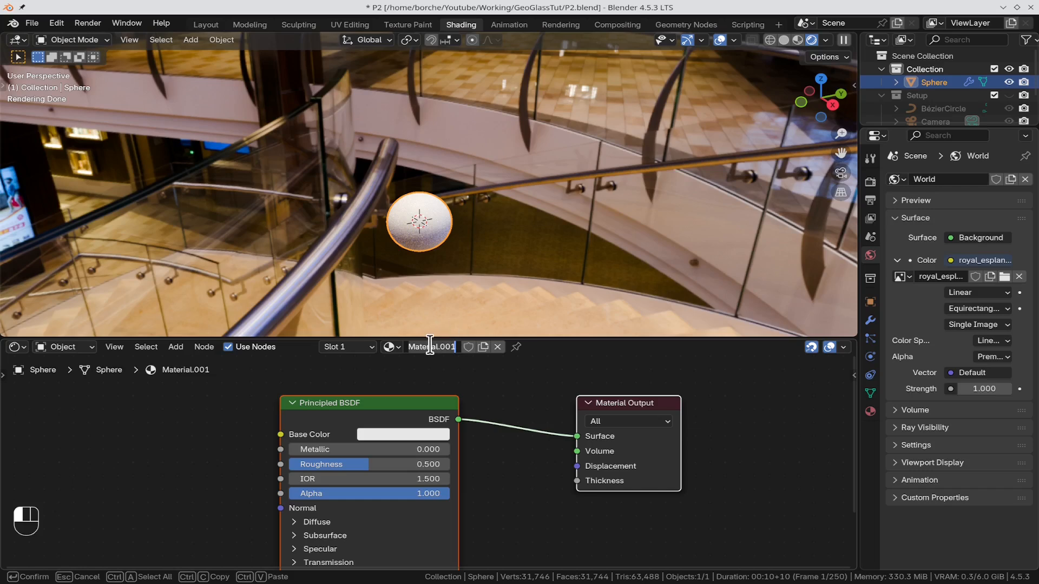
key("ctrl+a")
key("BackSpace")
type("G")
left_click(430, 346)
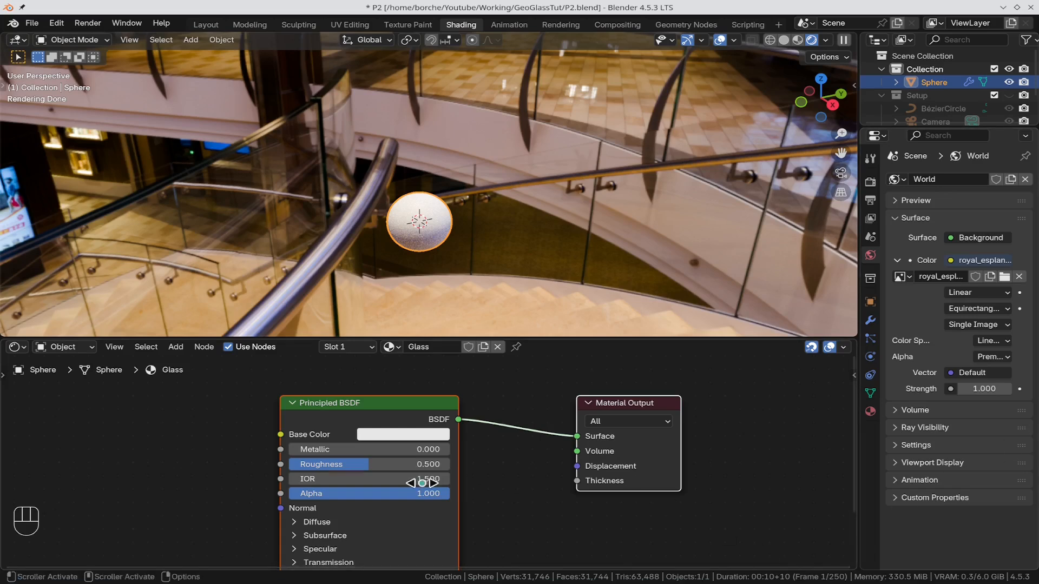
Step: Replace the Principled BSDF node with a Mix Shader and connect its output to the Material Output's Surface
left_click(402, 416)
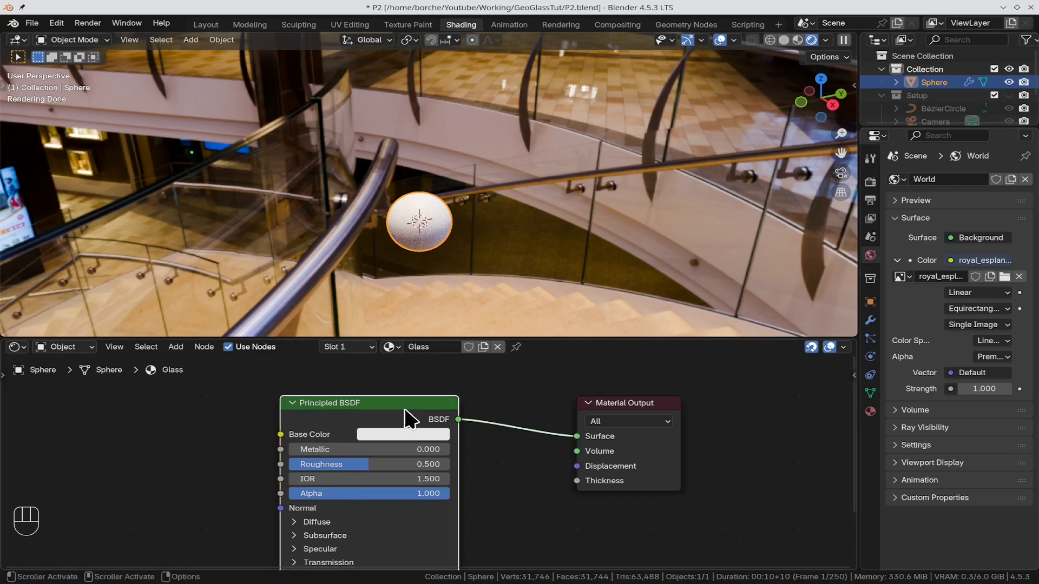
key("x")
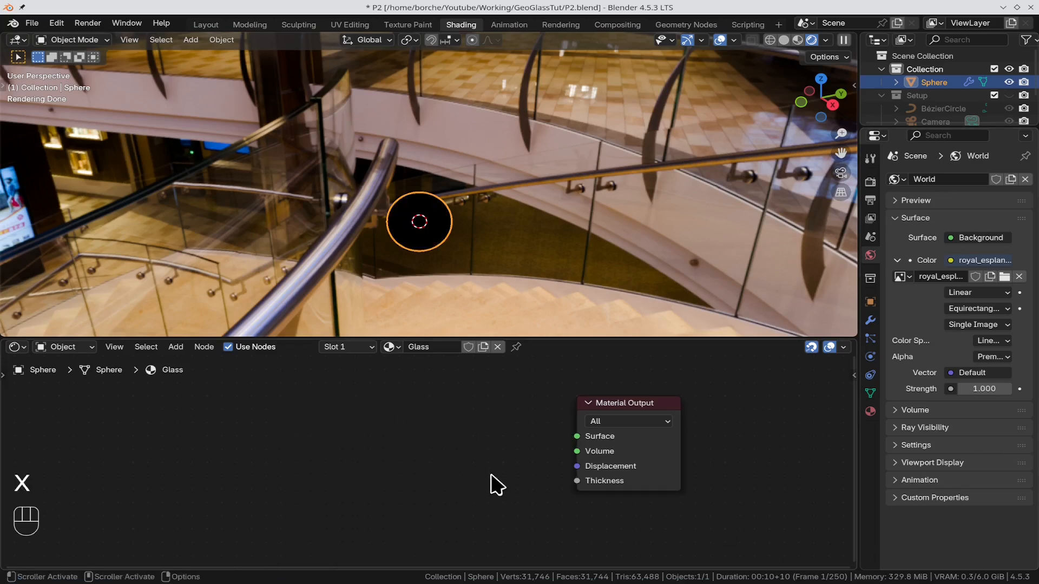
key("shift+a")
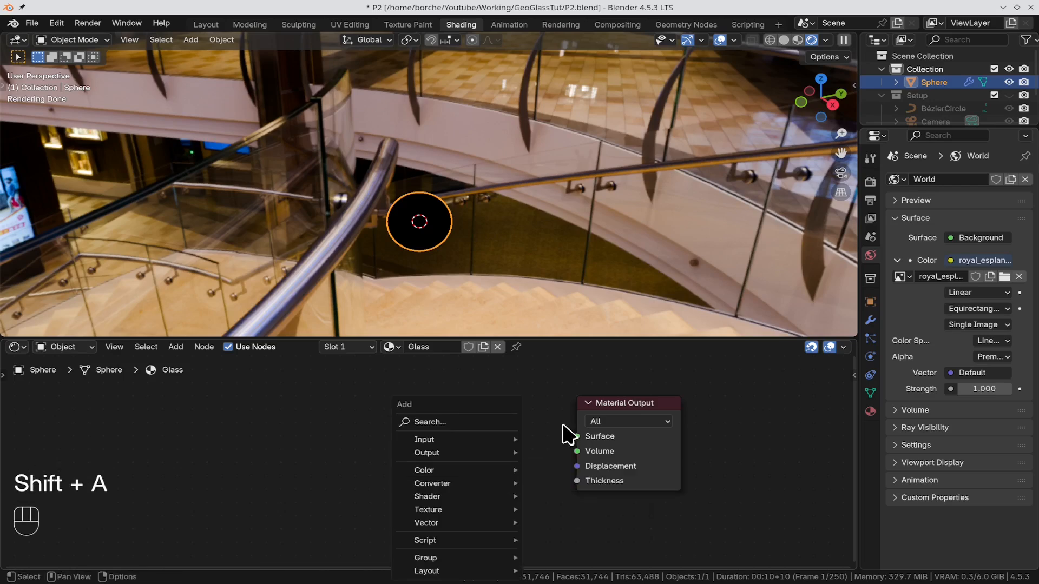
left_click(475, 421)
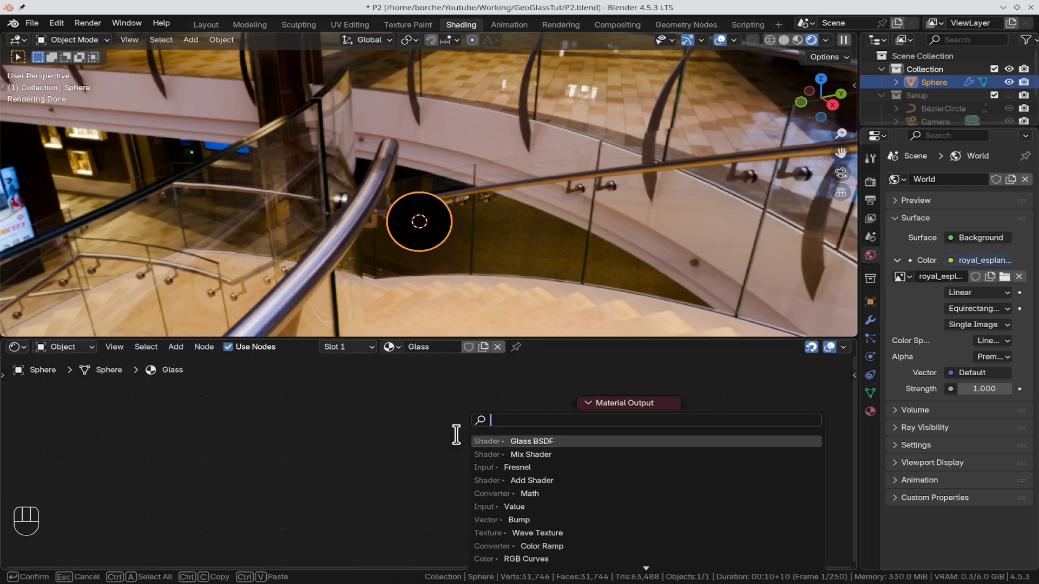
type("mi")
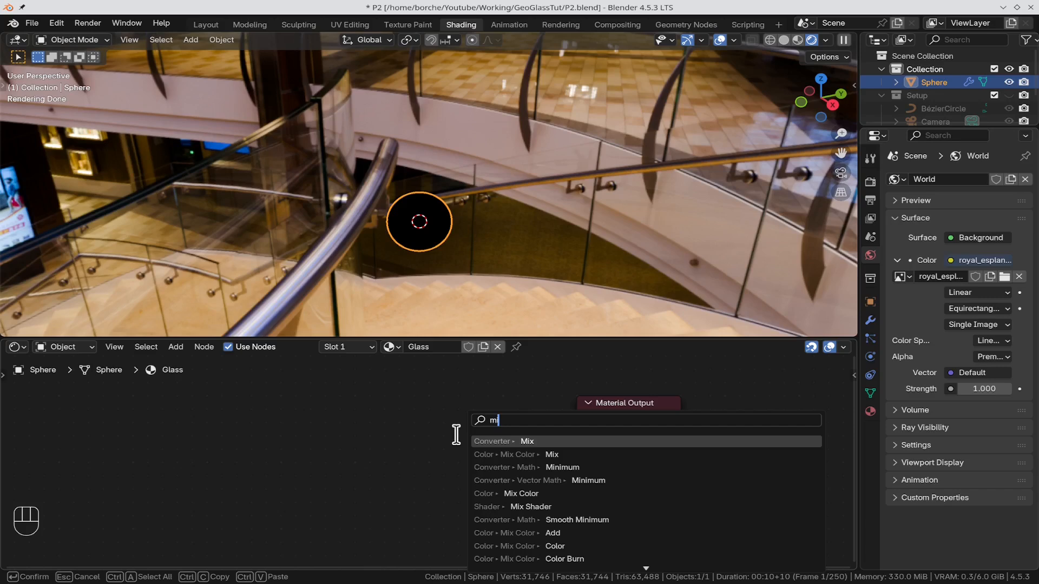
type("x")
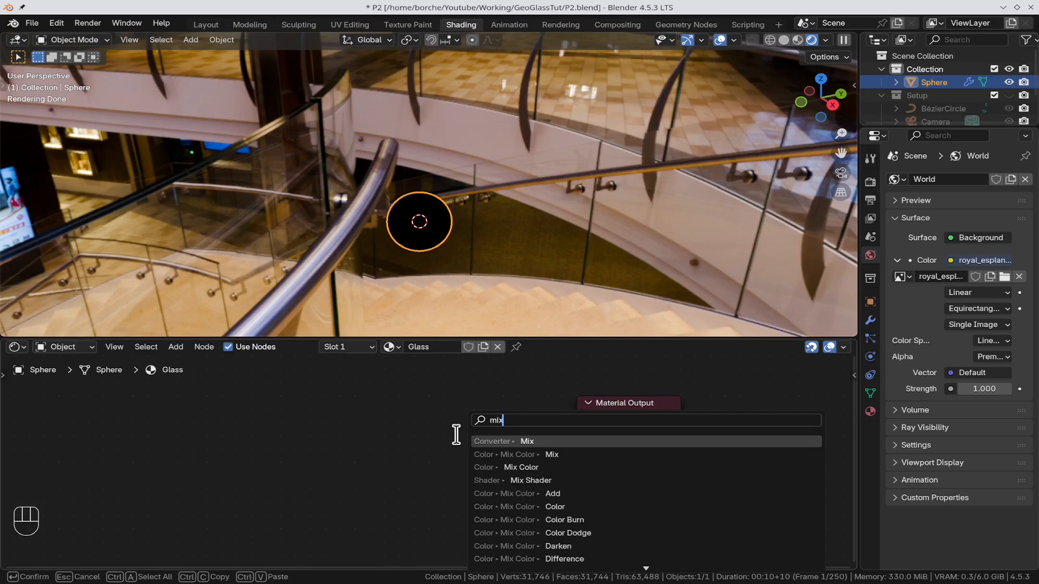
key("Down")
key("Down")
key("Down")
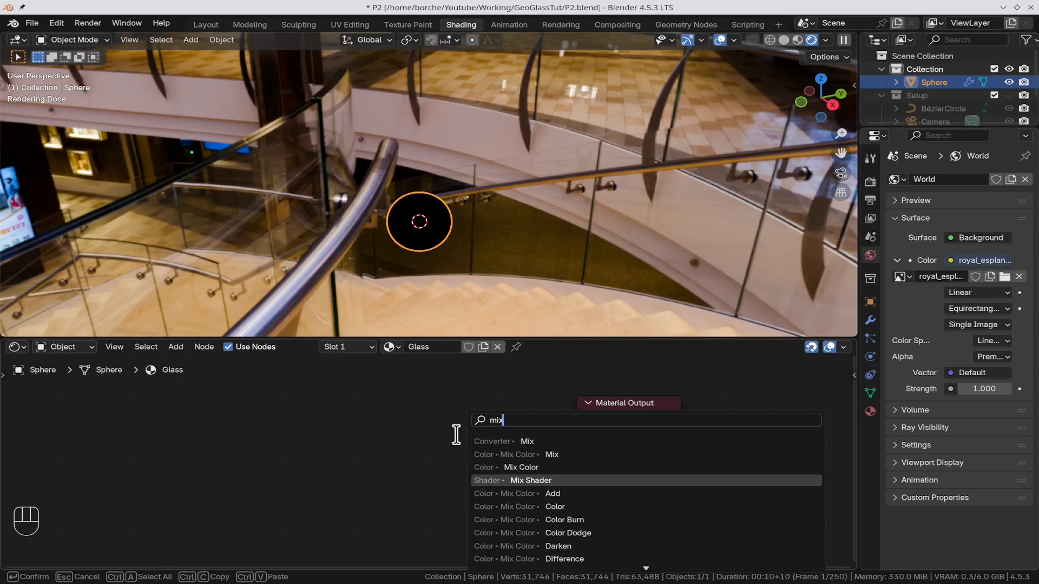
key("Return")
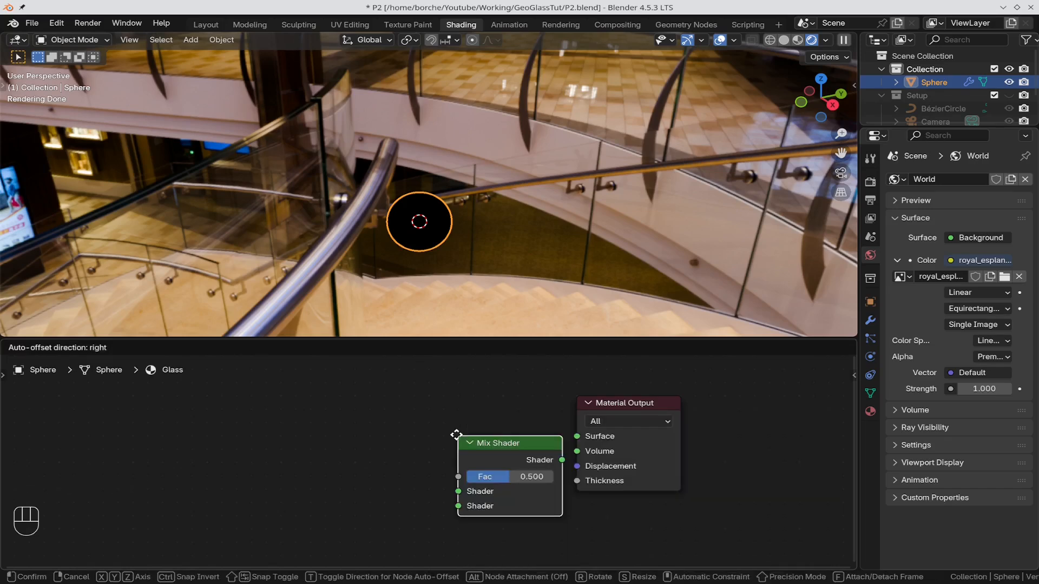
left_click(340, 452)
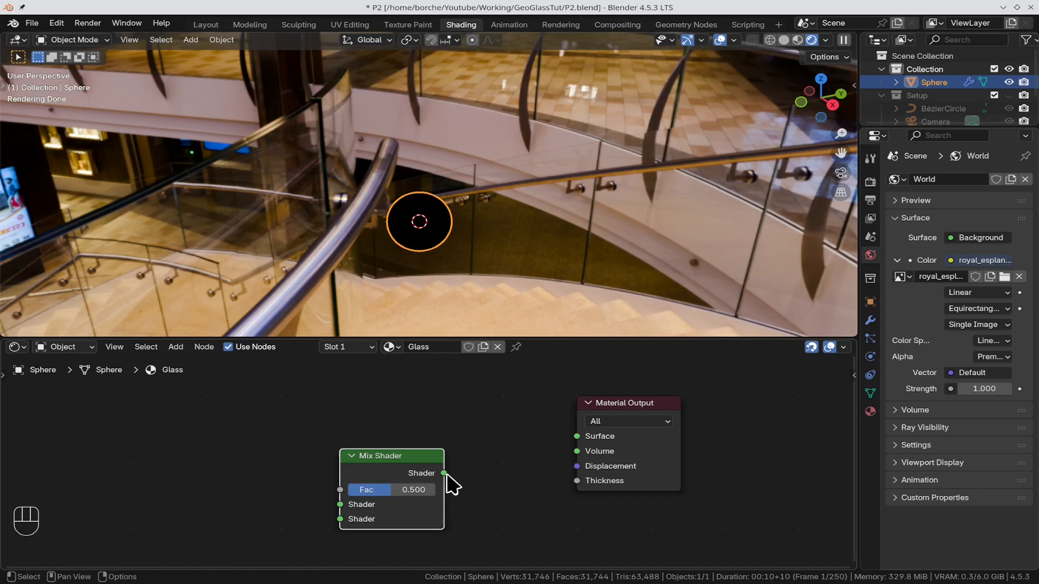
left_click_drag(444, 473, 590, 439)
Step: Add a Glass BSDF node in front of the Mix Shader in the Glass material
key("shift")
key("shift+a")
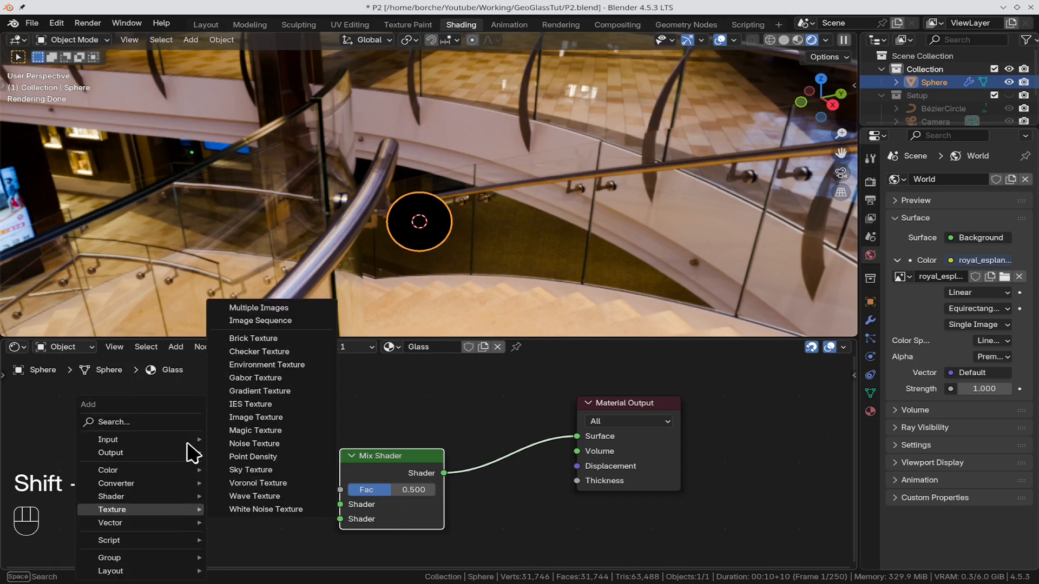
mouse_move(106, 440)
left_click(108, 422)
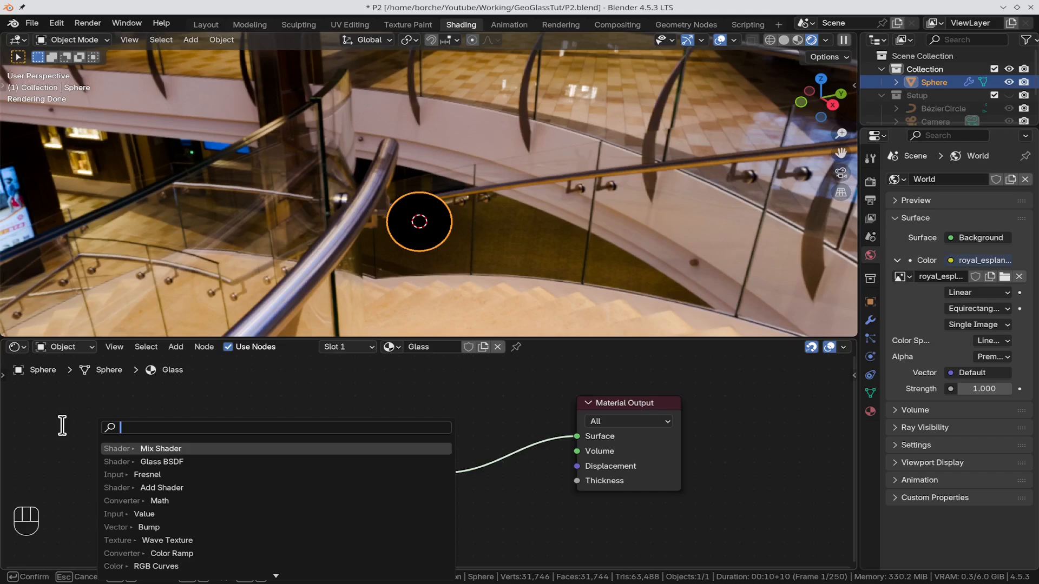
type("g")
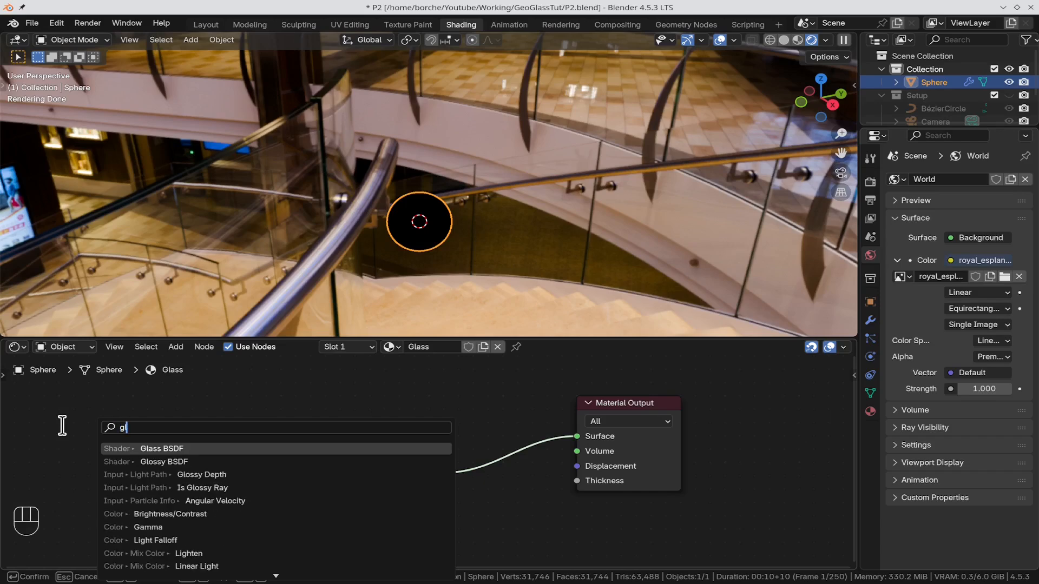
type("lass")
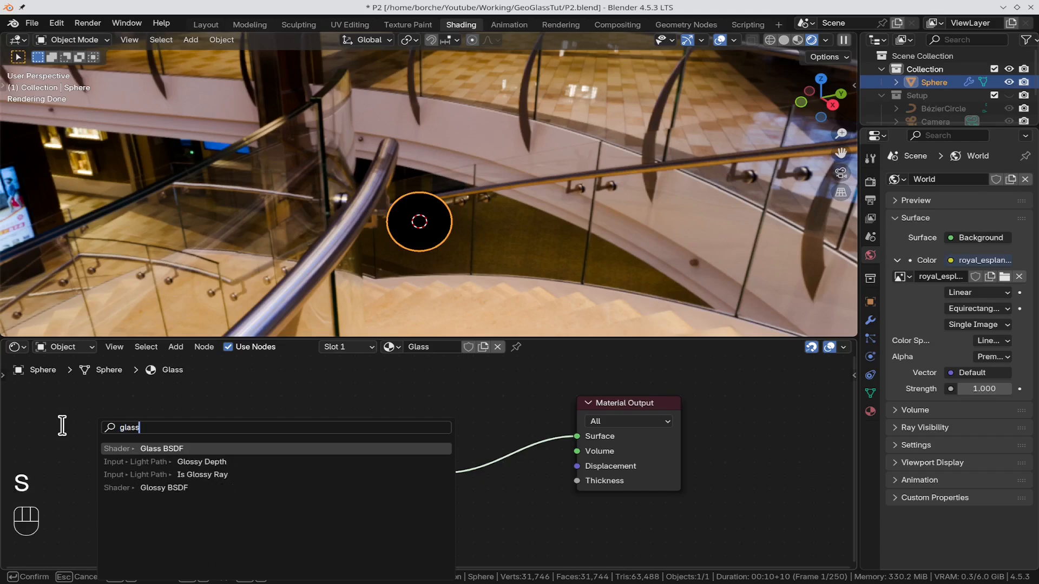
key("Return")
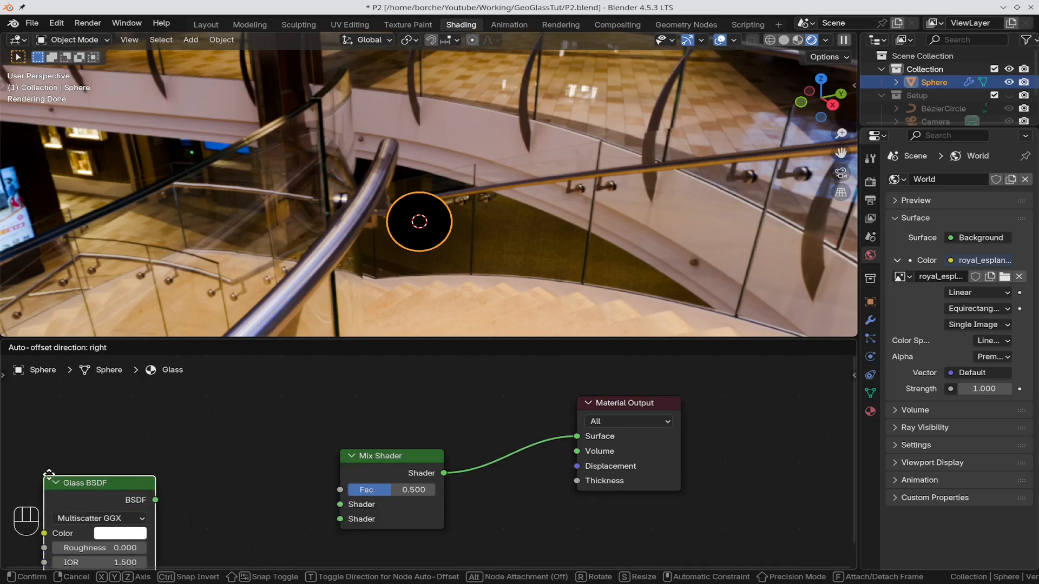
left_click(48, 475)
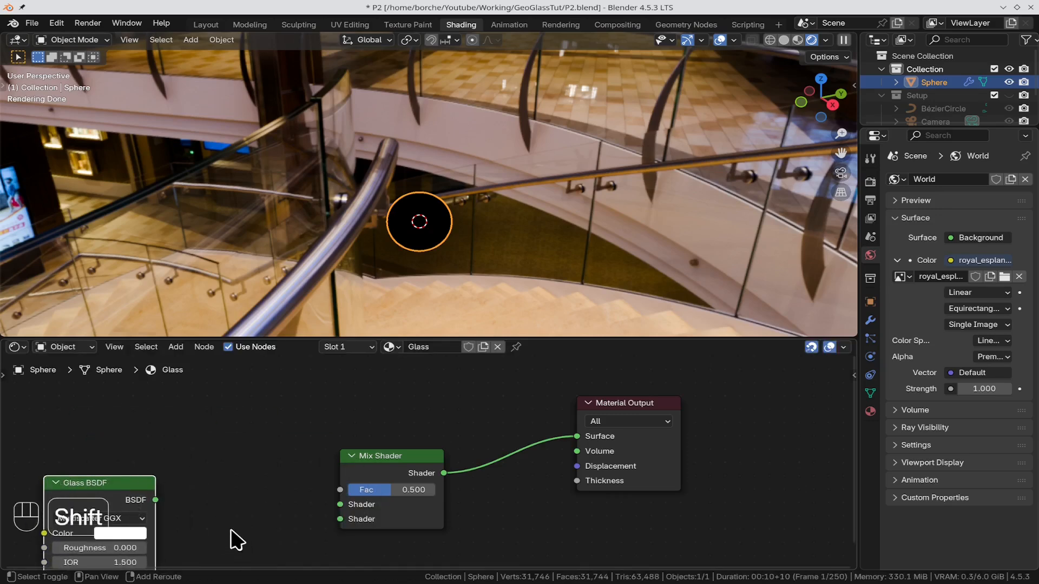
Step: Set the Glass BSDF roughness to 0.1 and connect its output to the Mix Shader's second Shader input
middle_click_drag(232, 539, 321, 498, "shift")
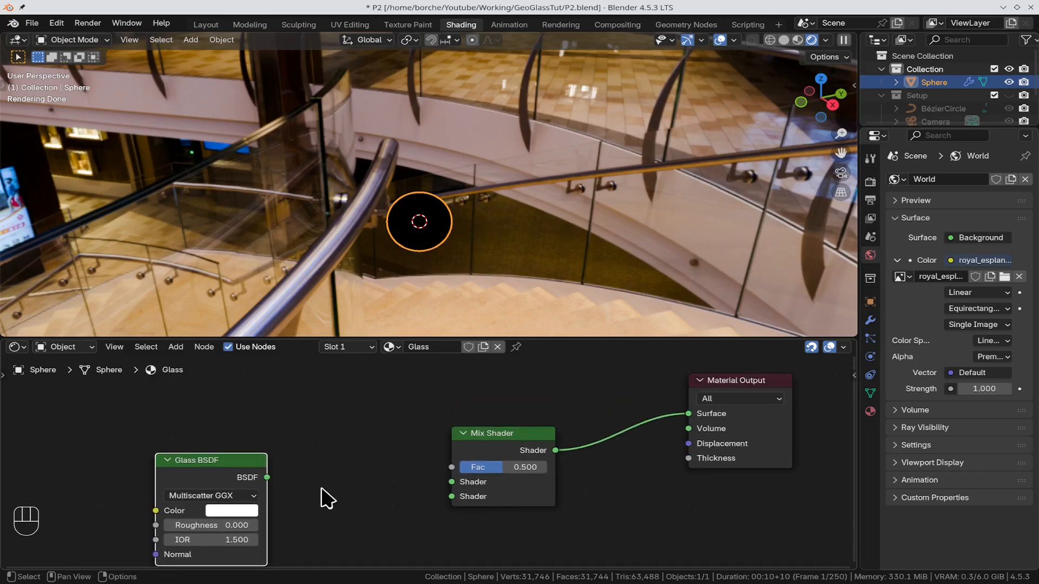
left_click(228, 525)
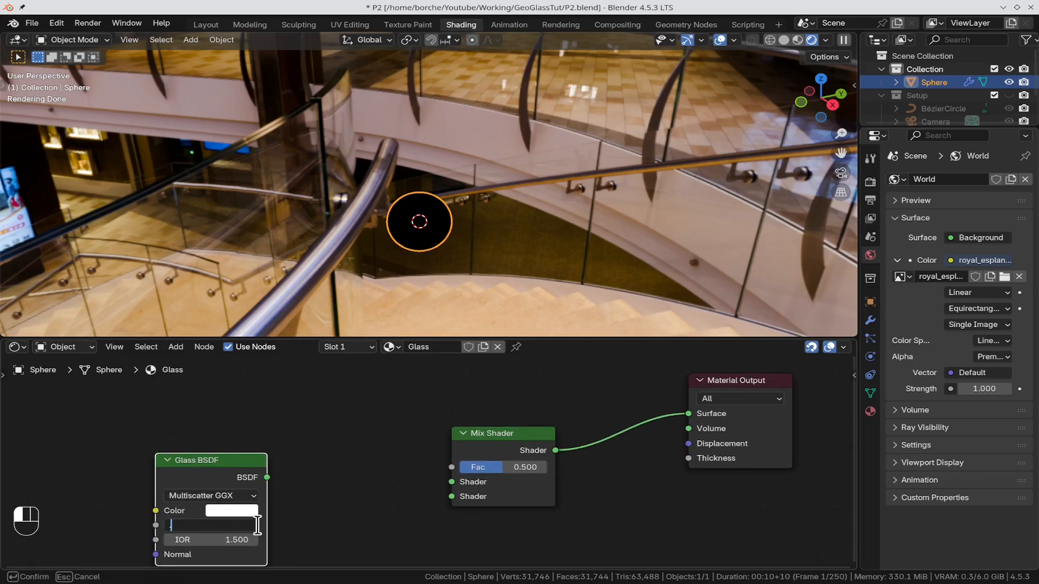
key("Return")
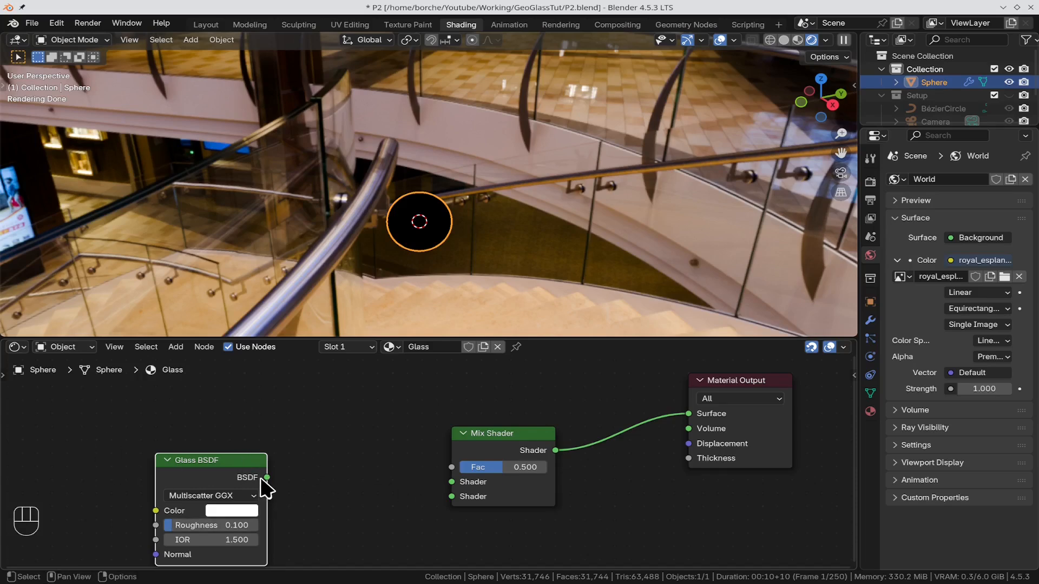
left_click_drag(267, 477, 459, 496)
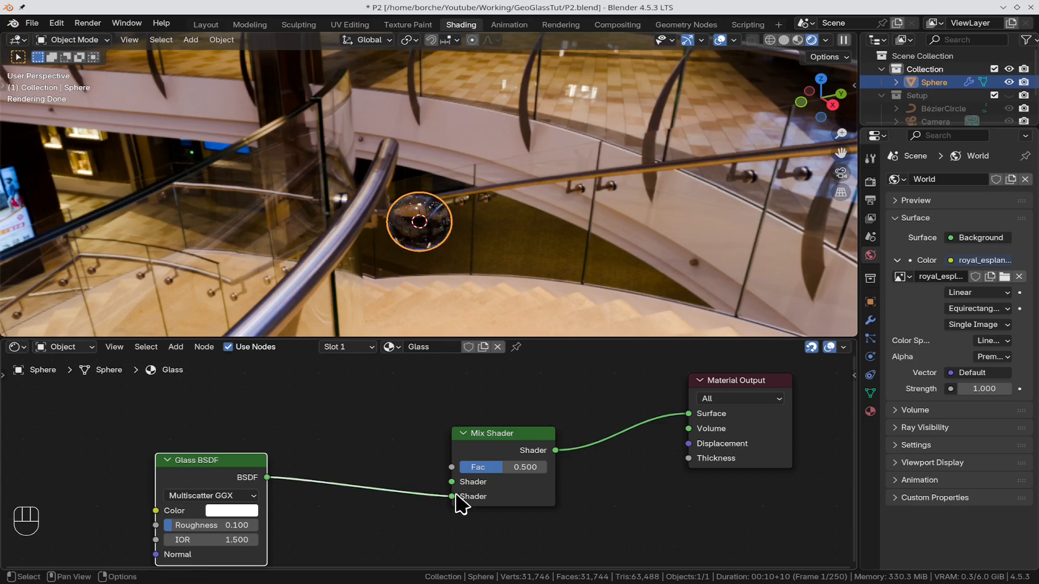
scroll(466, 189, "up", 5)
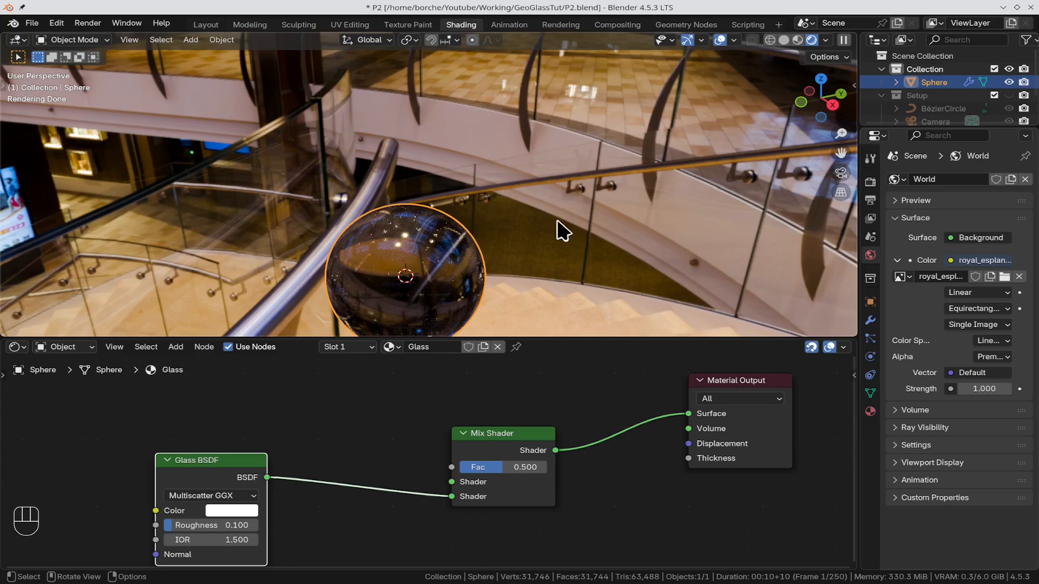
middle_click_drag(557, 225, 529, 127, "shift")
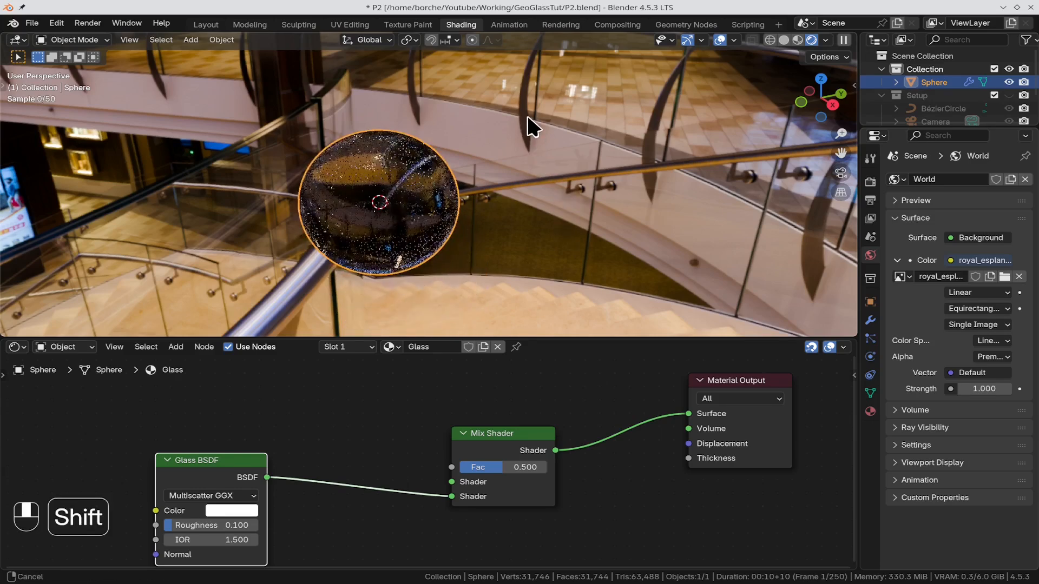
Step: Duplicate the Glass BSDF node and place the copy well above and to the left of the existing node chain
scroll(338, 414, "down", 4)
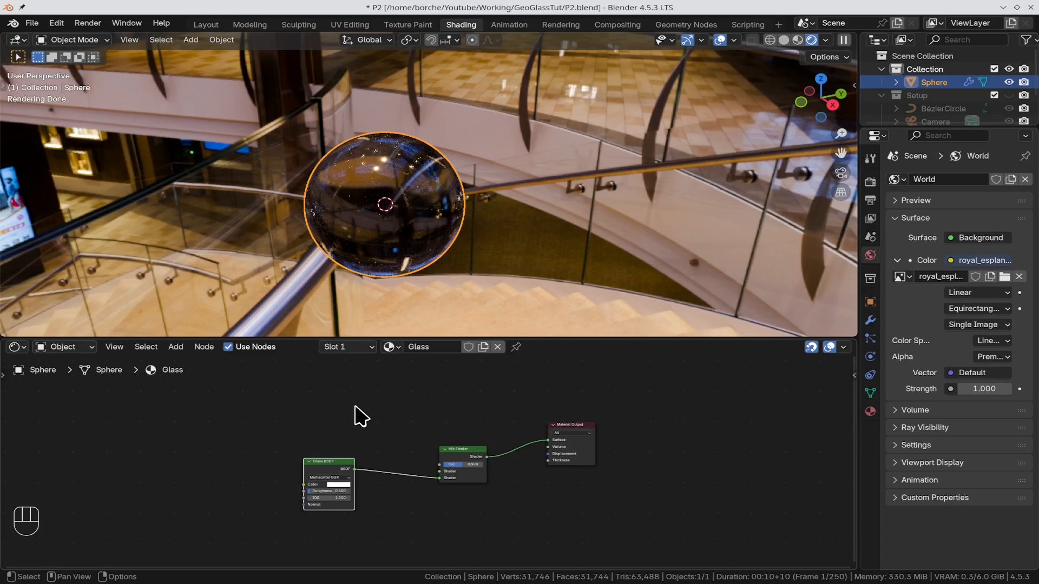
key("shift")
key("shift+d")
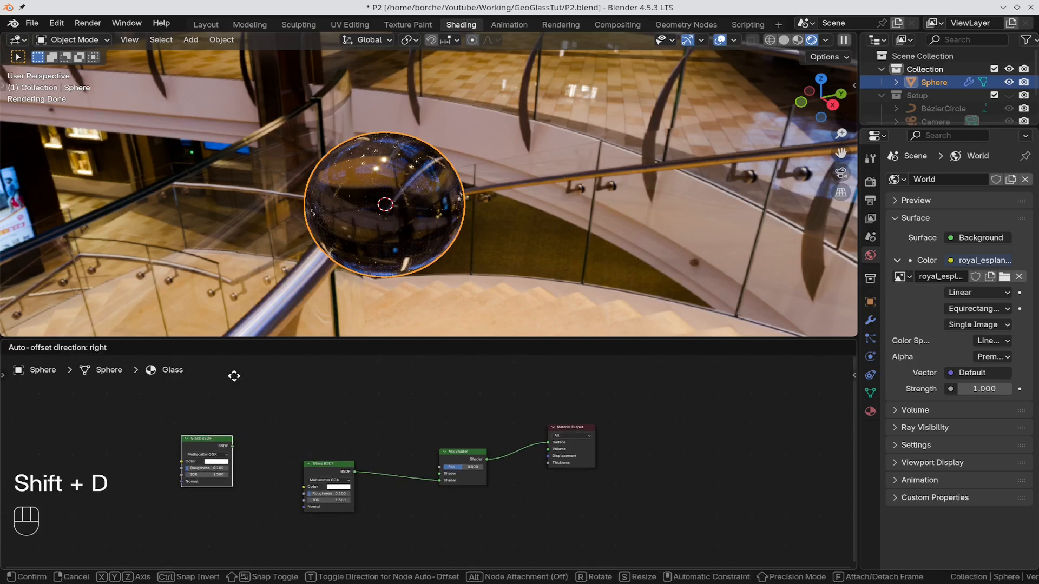
left_click(176, 359)
scroll(428, 487, "down", 4)
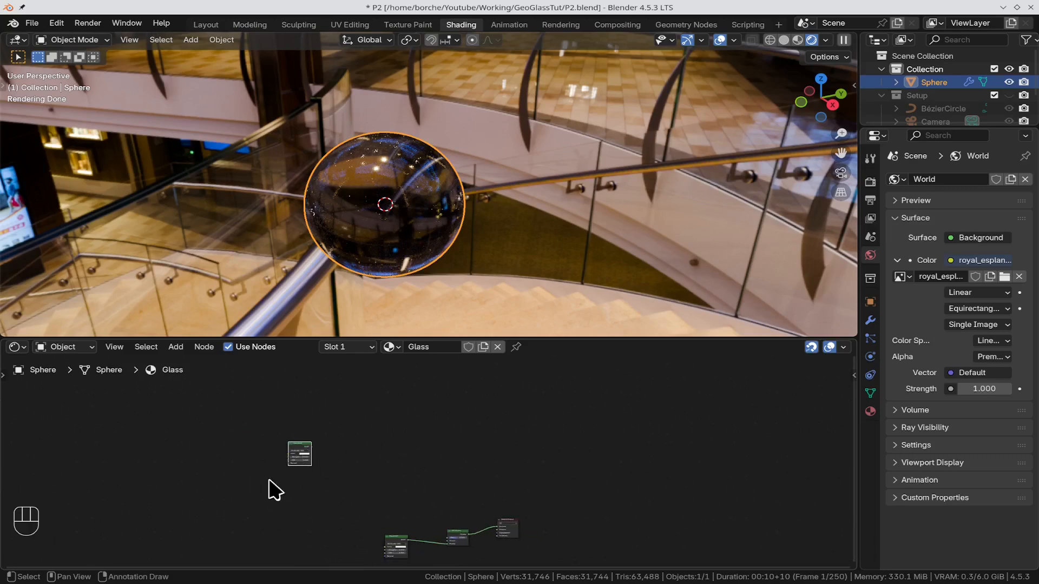
Step: Set the duplicated Glass BSDF's color to pure red, with the RGB green and blue values at 0
scroll(311, 468, "up", 2)
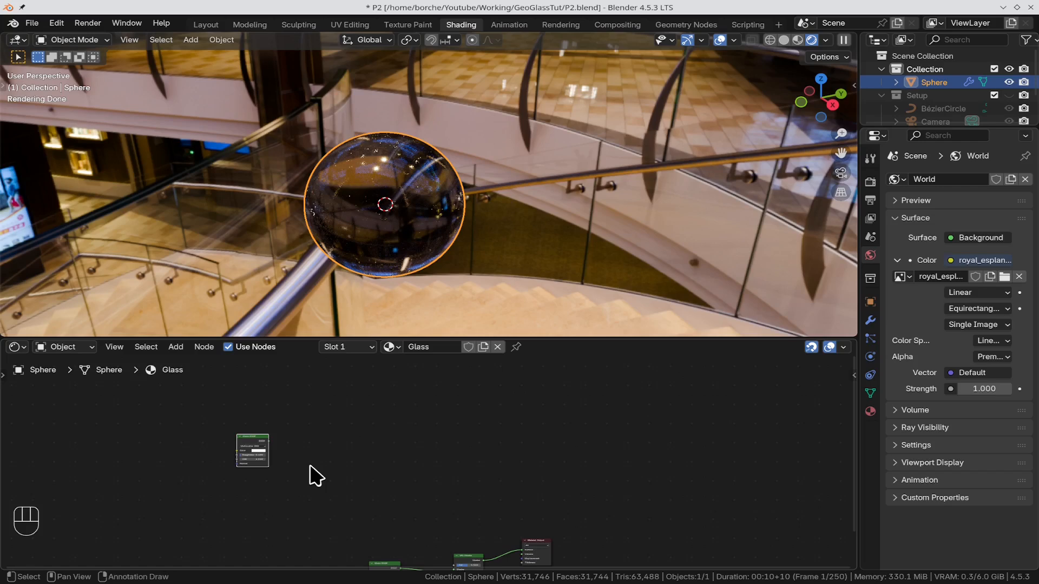
scroll(274, 504, "up", 4)
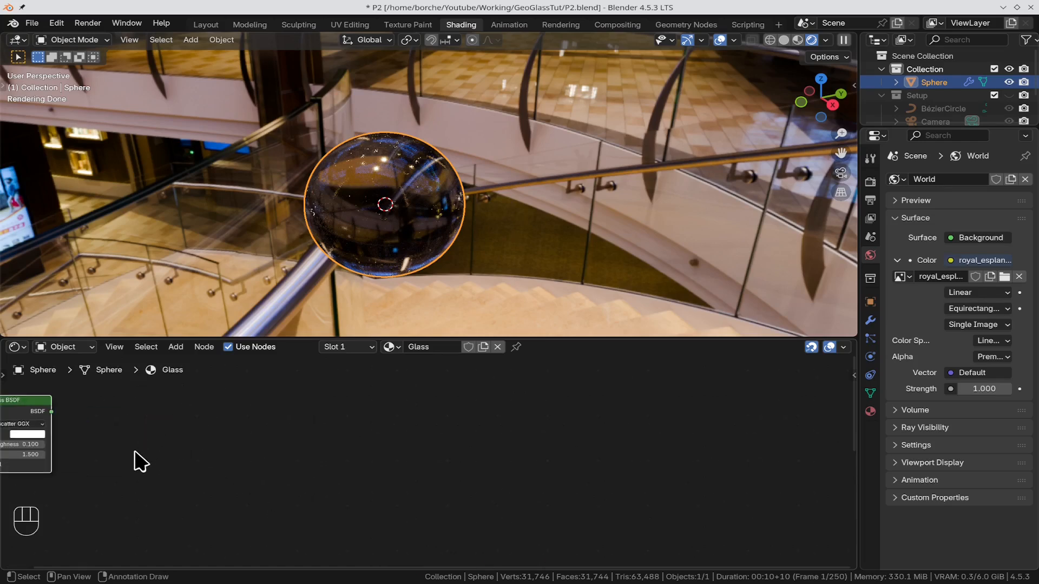
scroll(132, 453, "up", 4)
middle_click_drag(95, 451, 329, 499, "shift")
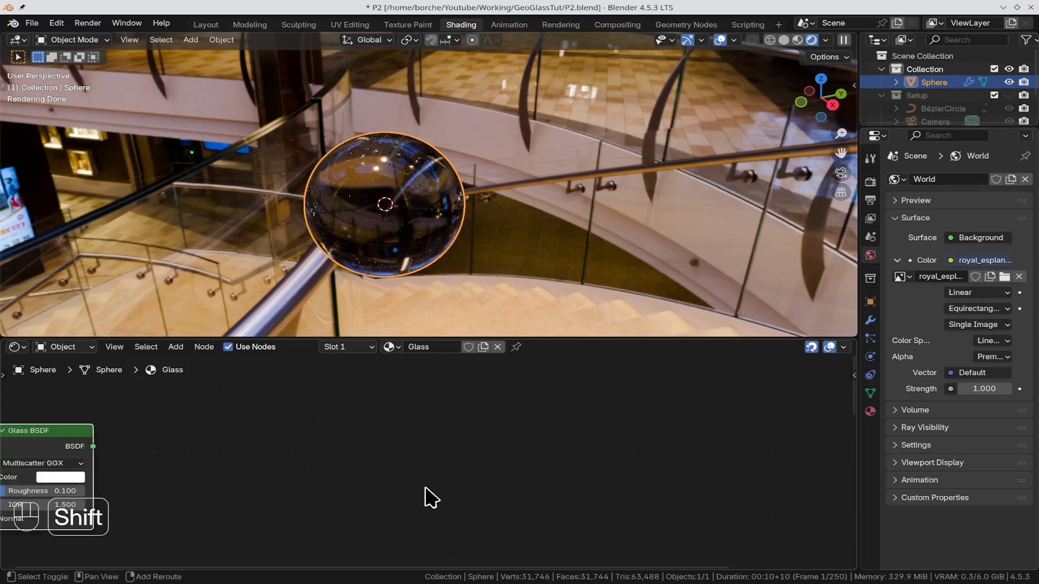
middle_click_drag(179, 475, 404, 516, "shift")
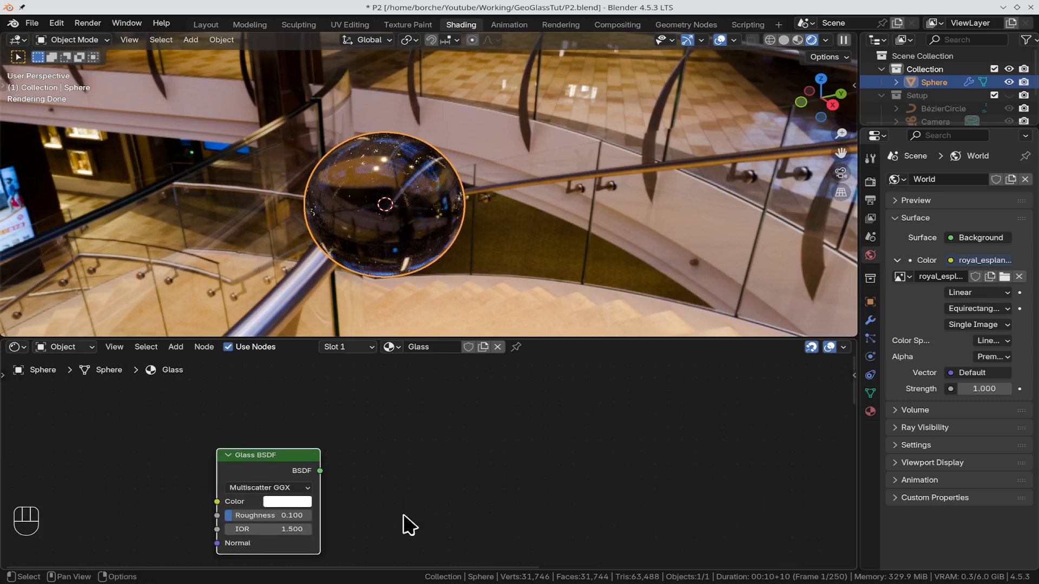
left_click(286, 501)
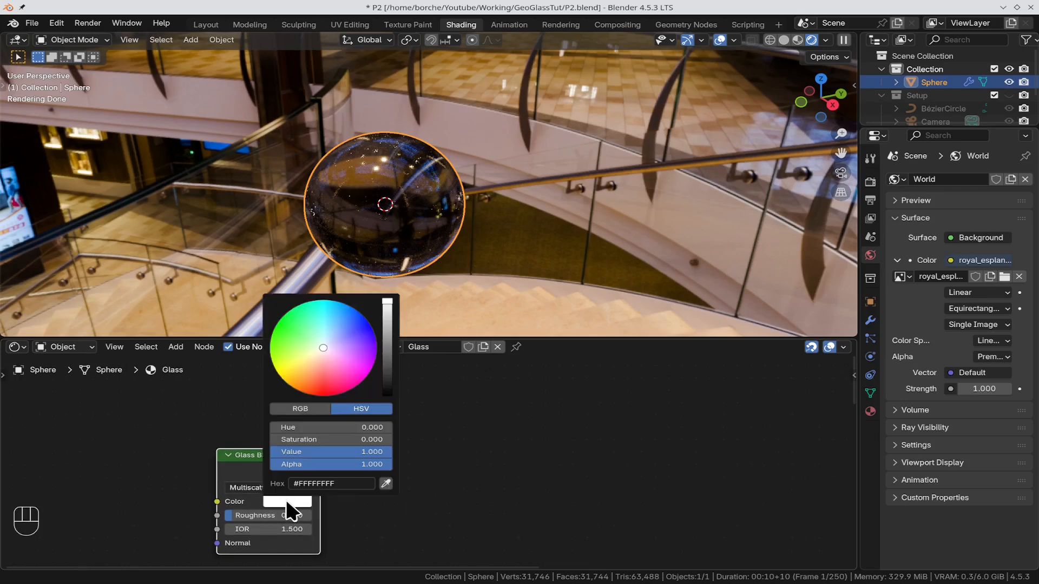
left_click(297, 409)
left_click_drag(326, 440, 271, 440)
left_click_drag(374, 457, 276, 460)
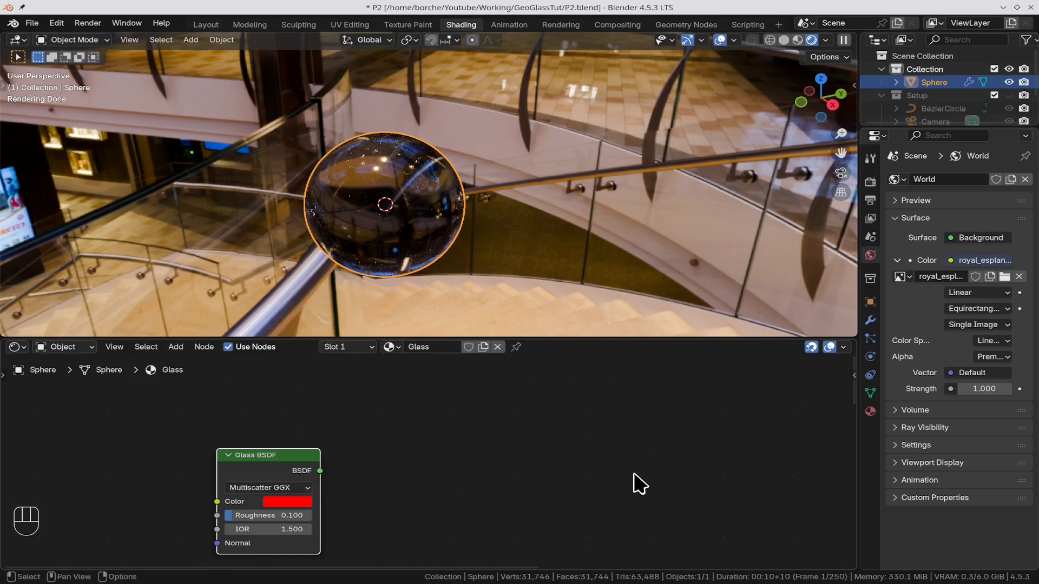
Step: Duplicate the red Glass BSDF node twice, stacking the copies straight below it at equal spacing
scroll(619, 471, "down", 3)
scroll(619, 475, "down", 3)
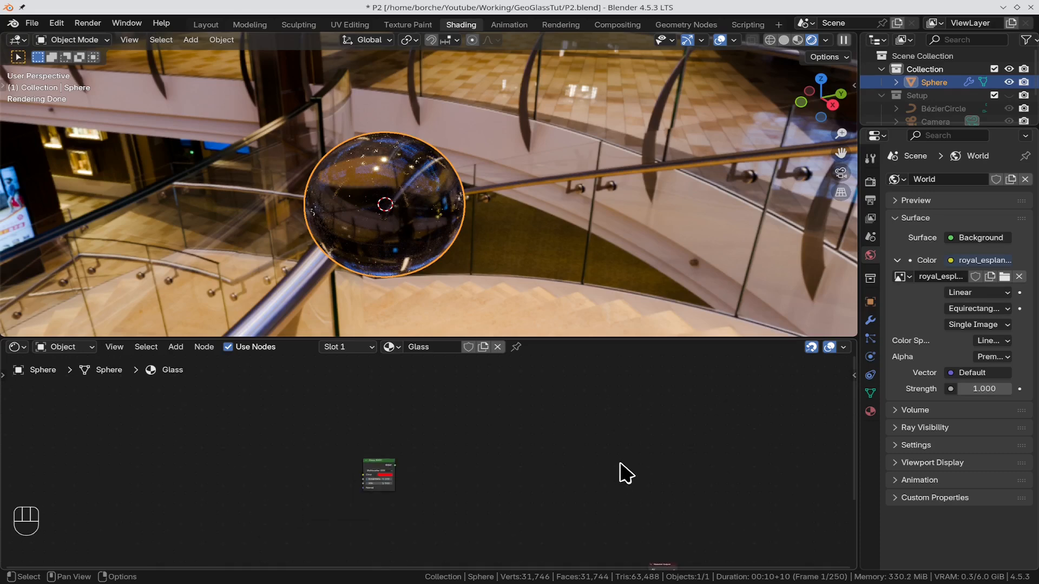
left_click(385, 473)
key("shift")
key("shift+d")
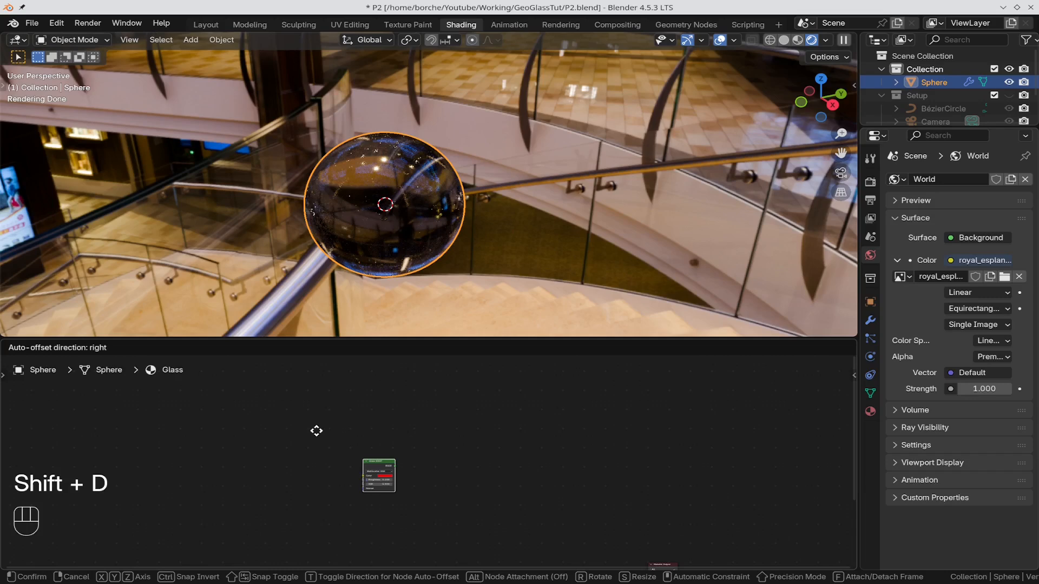
key("y")
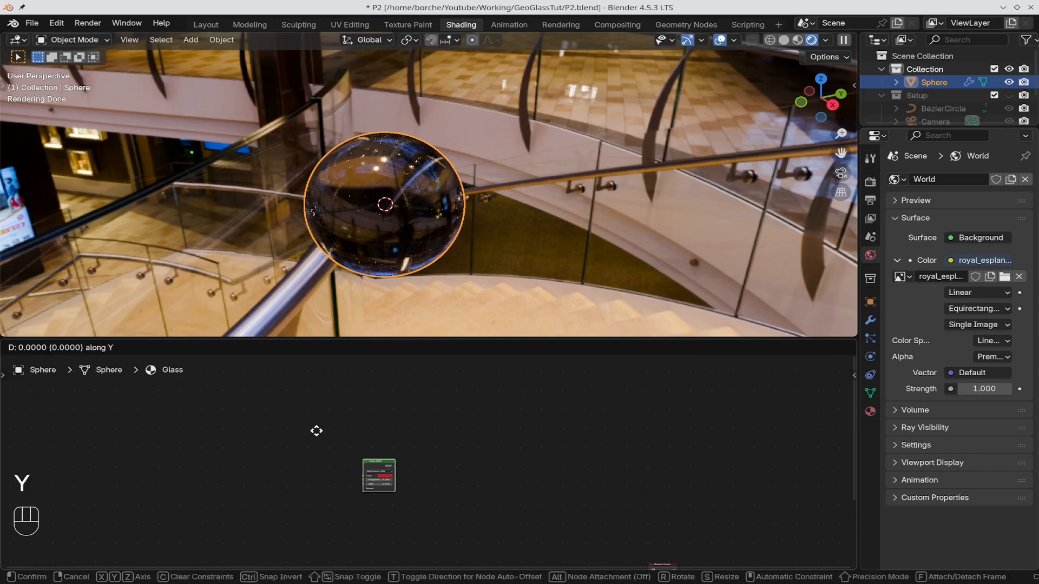
left_click(393, 476)
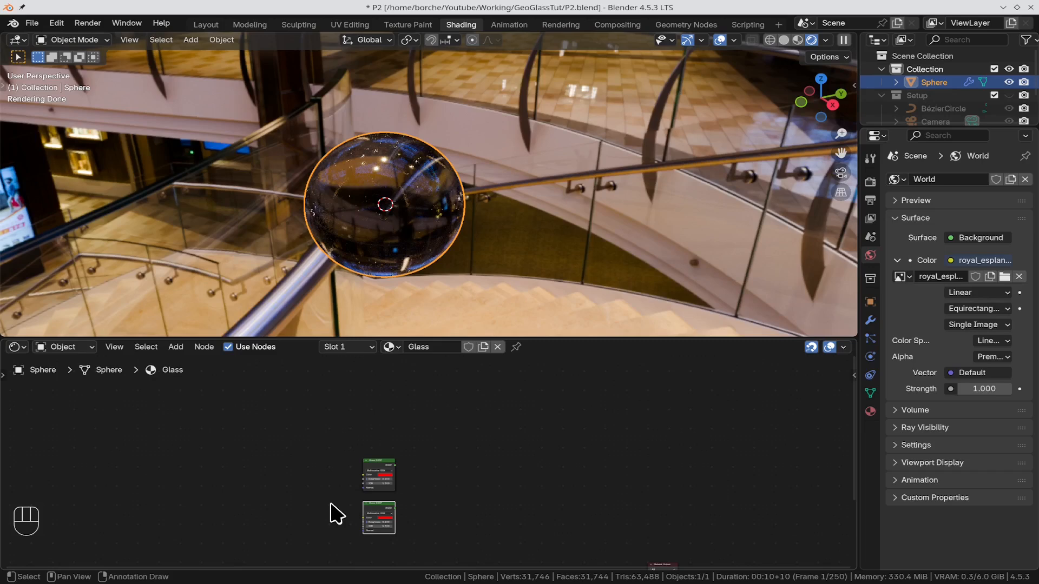
key("shift+r")
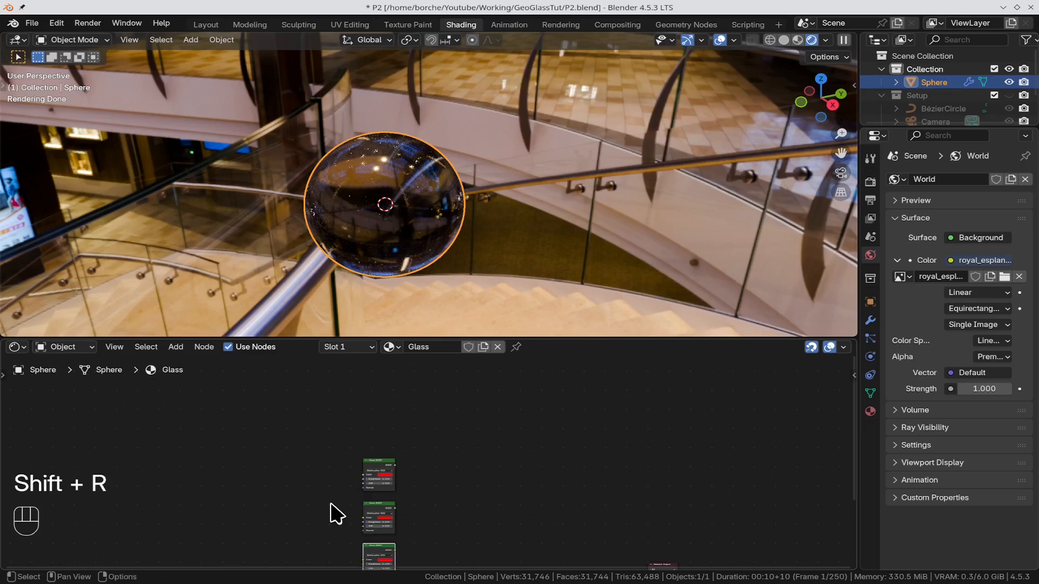
Step: Set the IOR of the uppermost red Glass BSDF node to 1.3
middle_click_drag(539, 506, 535, 433, "shift")
scroll(489, 485, "up", 2)
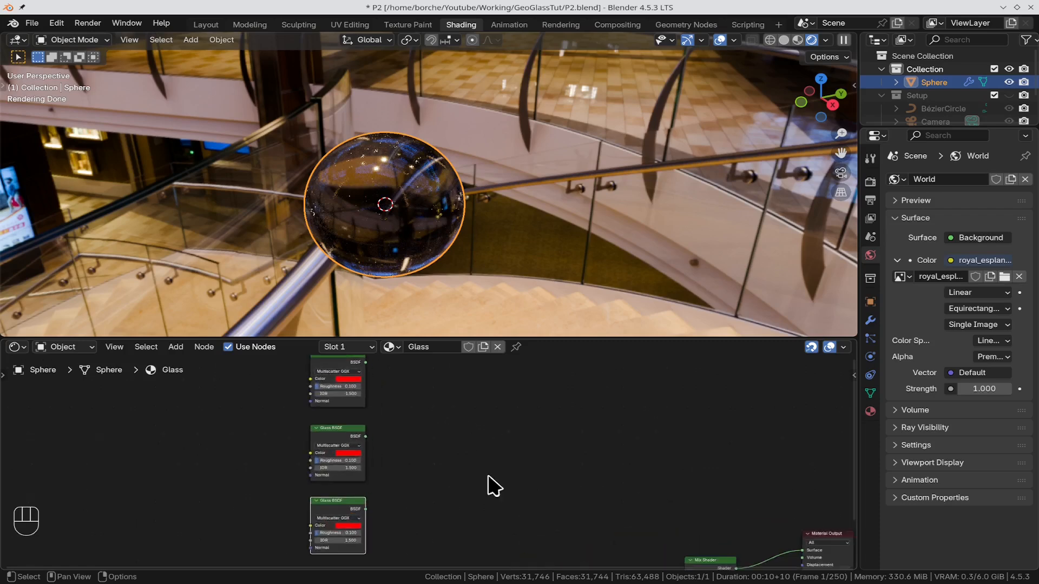
scroll(494, 486, "up", 1)
scroll(501, 487, "up", 3)
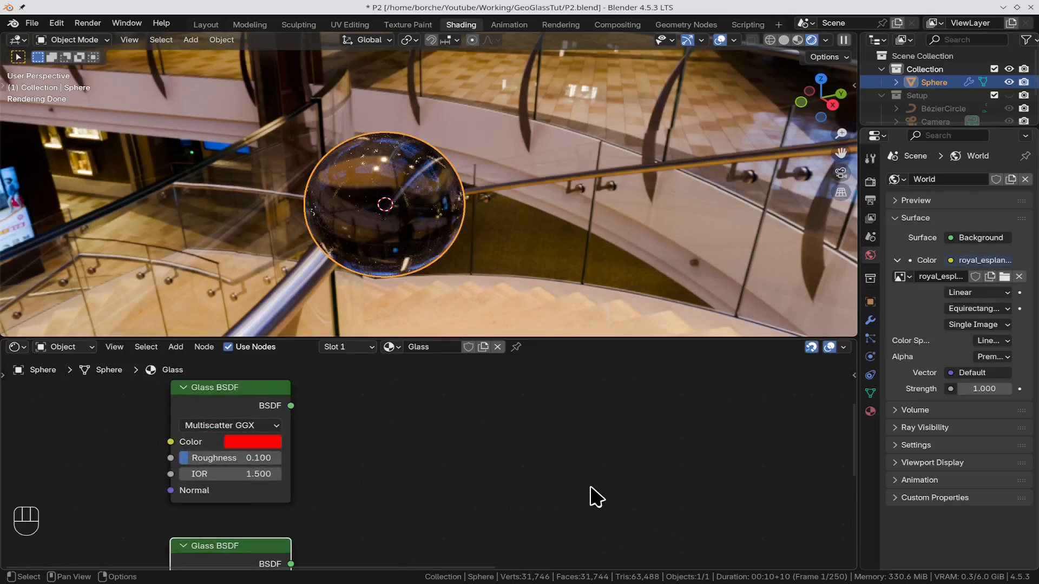
middle_click_drag(355, 466, 551, 371, "shift")
scroll(561, 420, "up", 6)
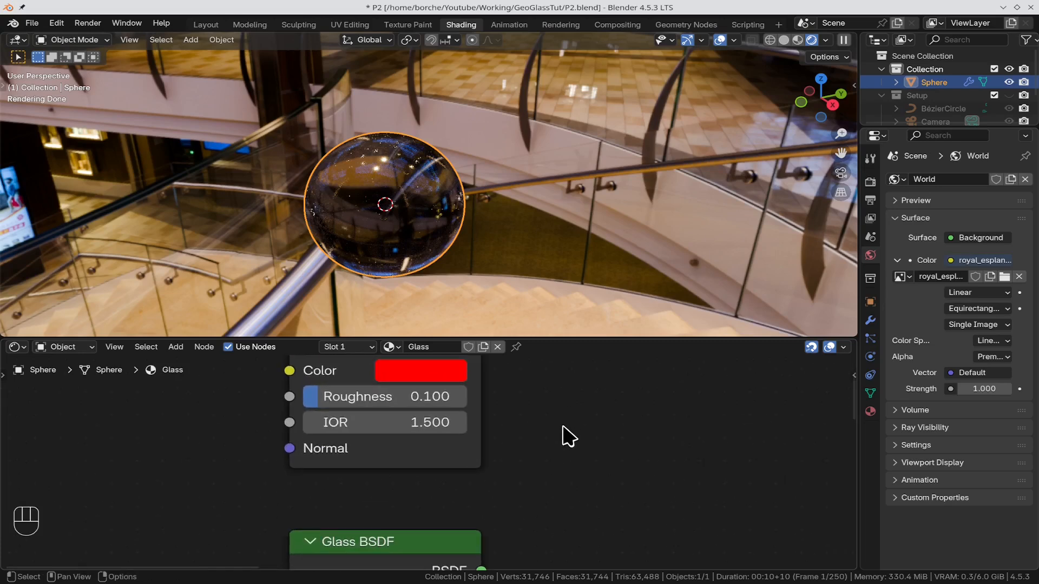
left_click_drag(414, 421, 385, 409)
left_click(416, 428)
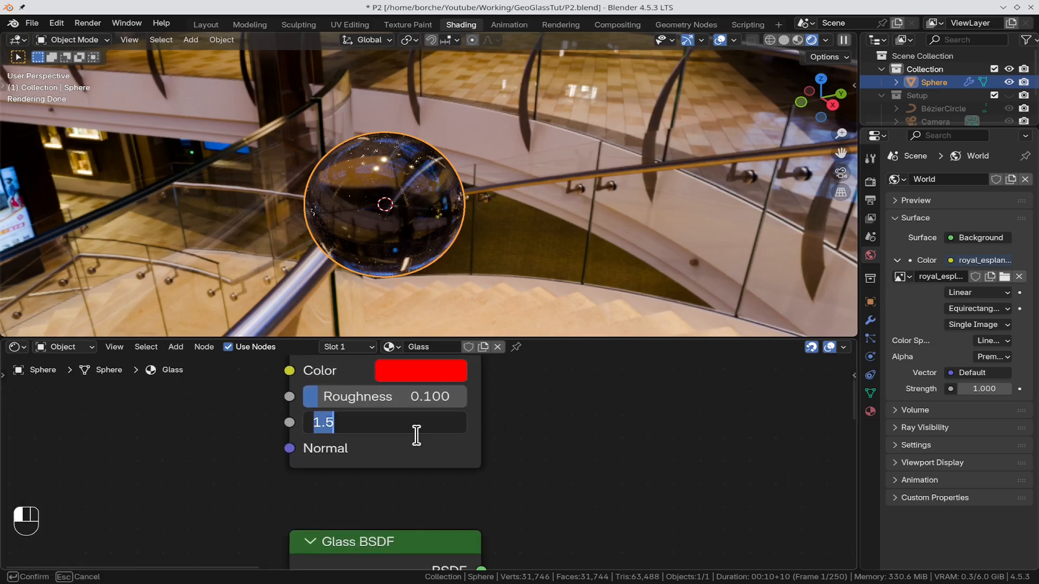
type("1.3")
key("Return")
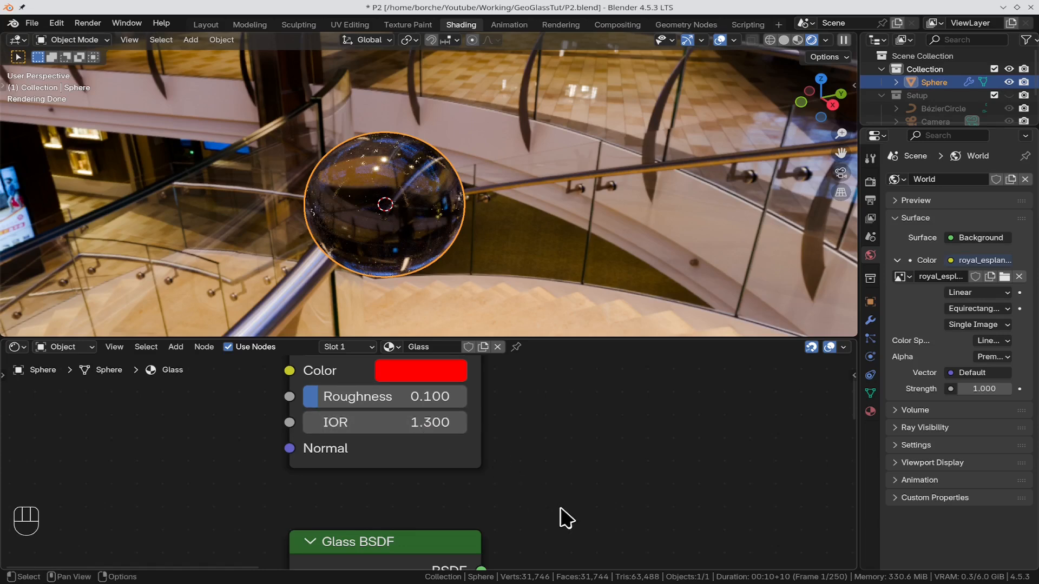
Step: Change the middle Glass BSDF's color to pure green (#00FF00FF) and set its IOR to 1.4
middle_click_drag(547, 479, 583, 513, "shift")
left_click(481, 455)
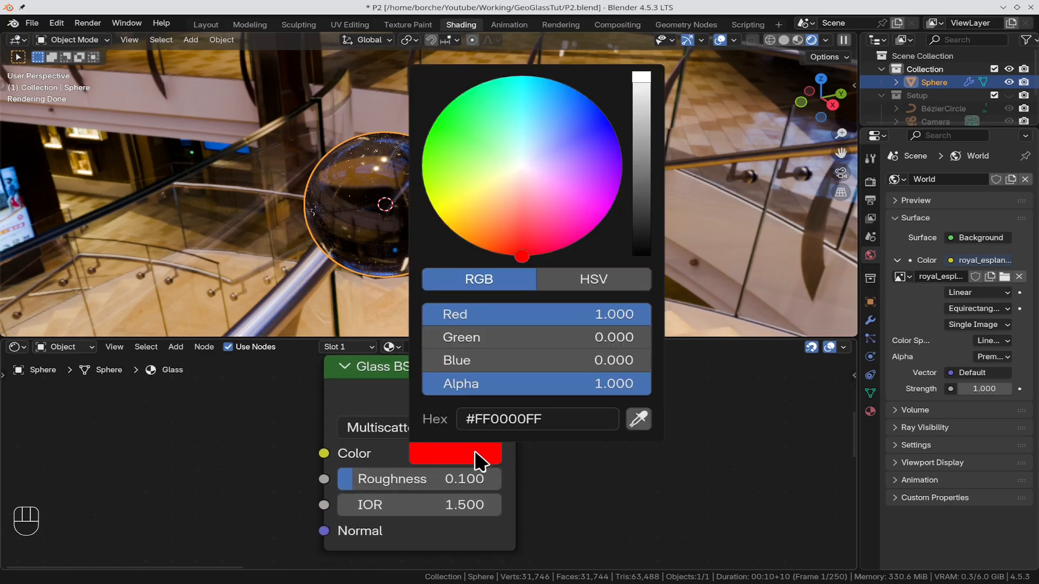
left_click_drag(542, 315, 422, 315)
left_click_drag(515, 339, 658, 348)
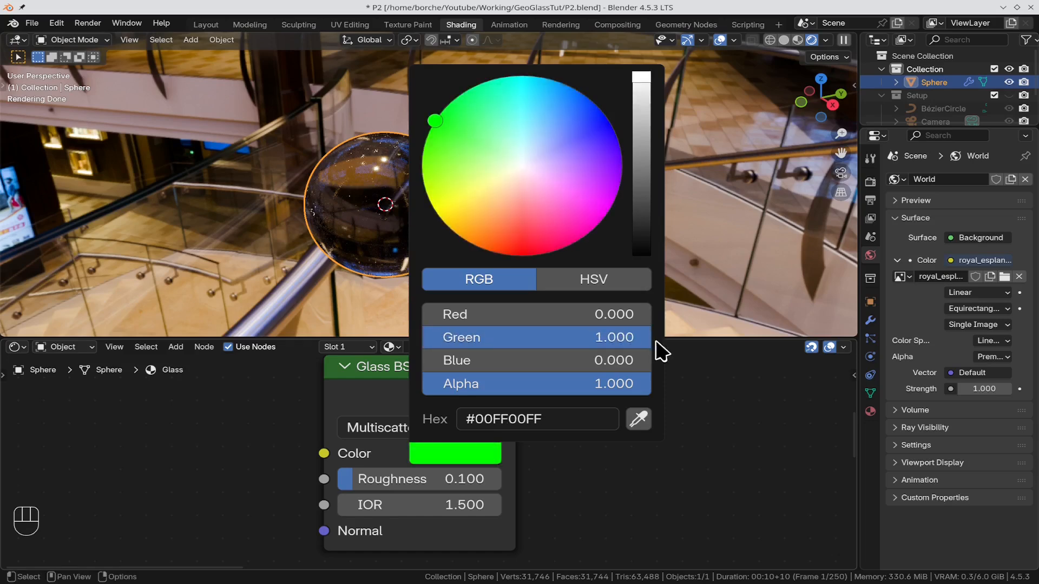
left_click(417, 504)
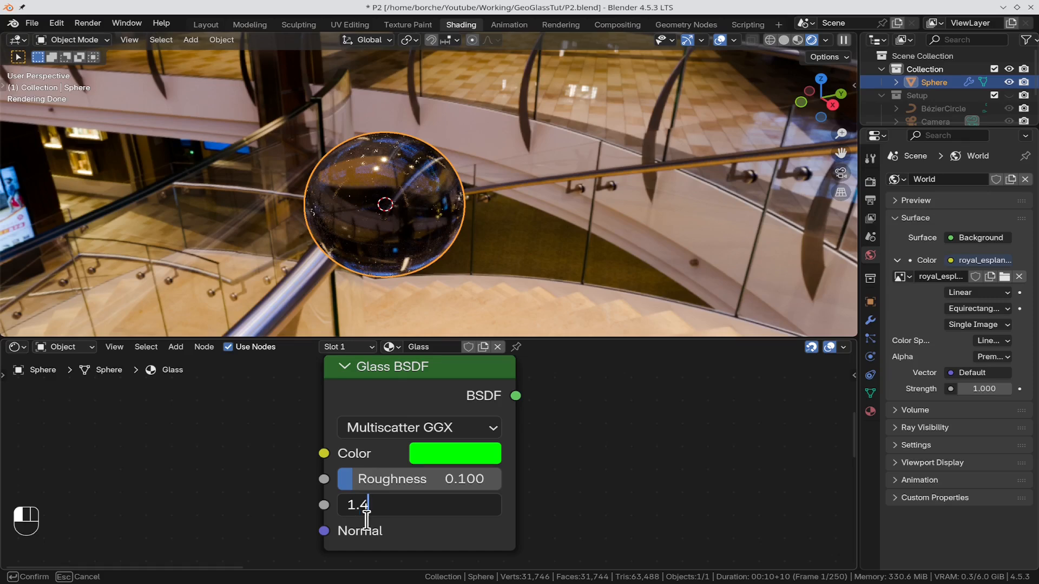
key("Return")
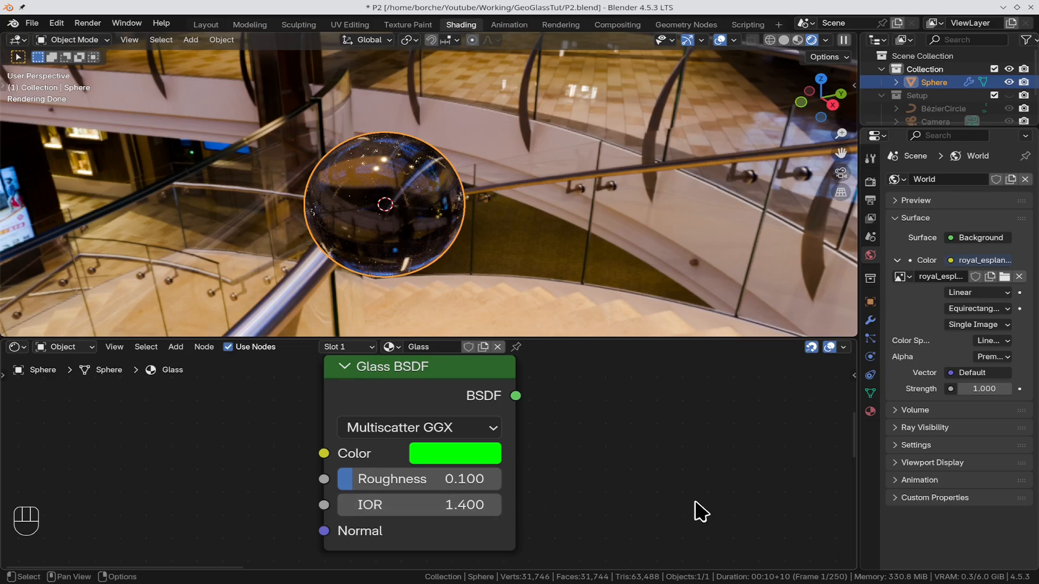
Step: Change the lowest stacked Glass BSDF's color to pure blue (#0000FFFF) and set its IOR to 1.6
middle_click_drag(646, 499, 665, 413, "shift")
left_click(481, 409)
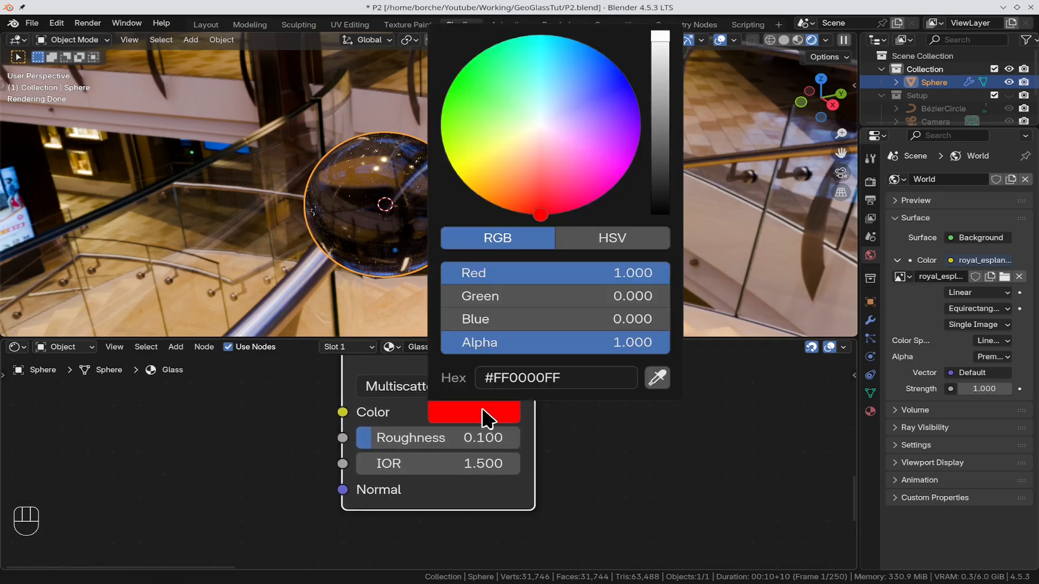
left_click_drag(583, 278, 649, 319)
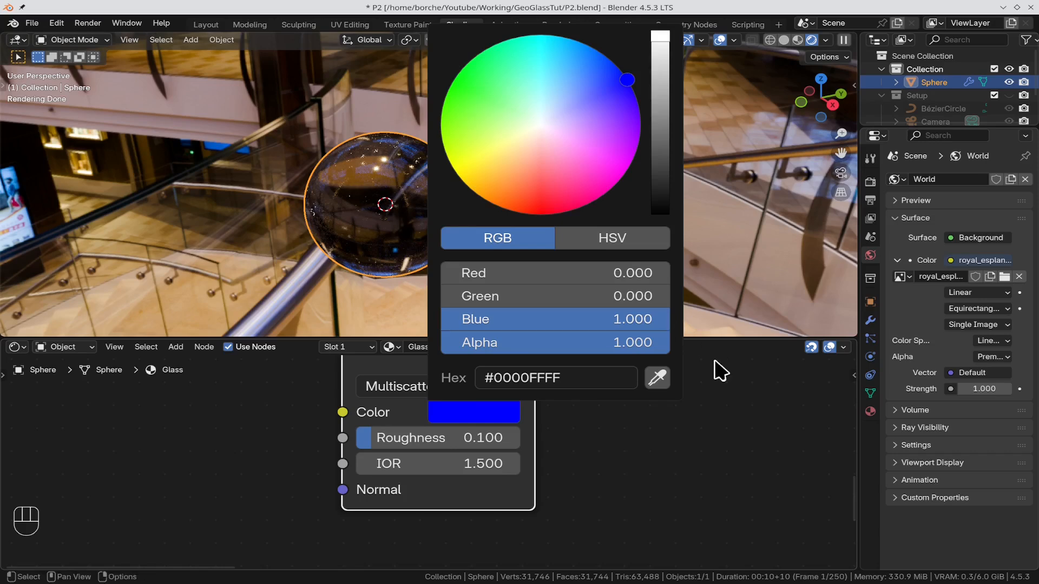
left_click(438, 461)
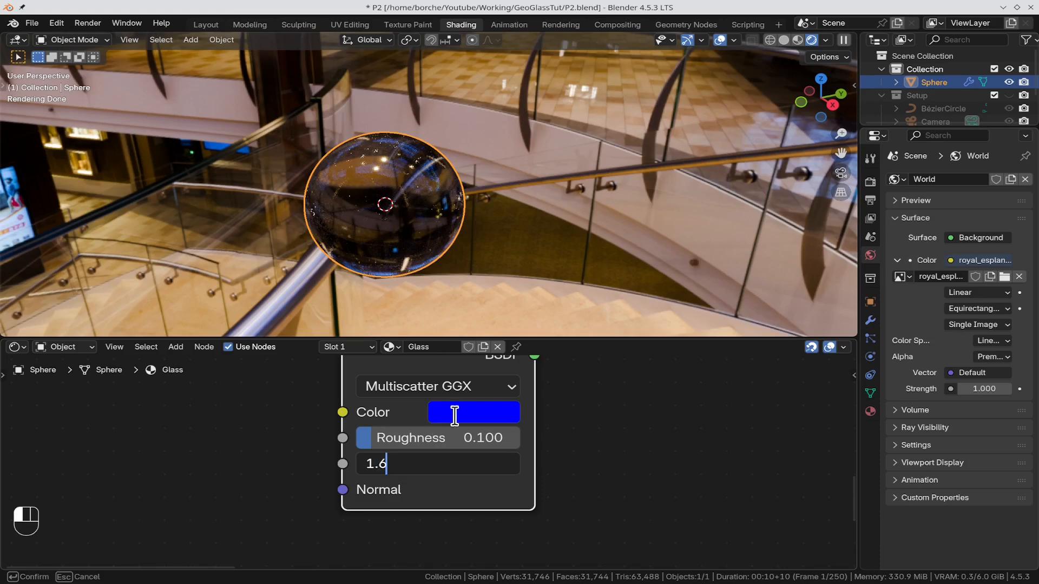
key("Return")
Step: Add an Add Shader node to the right of the red and green Glass BSDF nodes
scroll(720, 471, "down", 5)
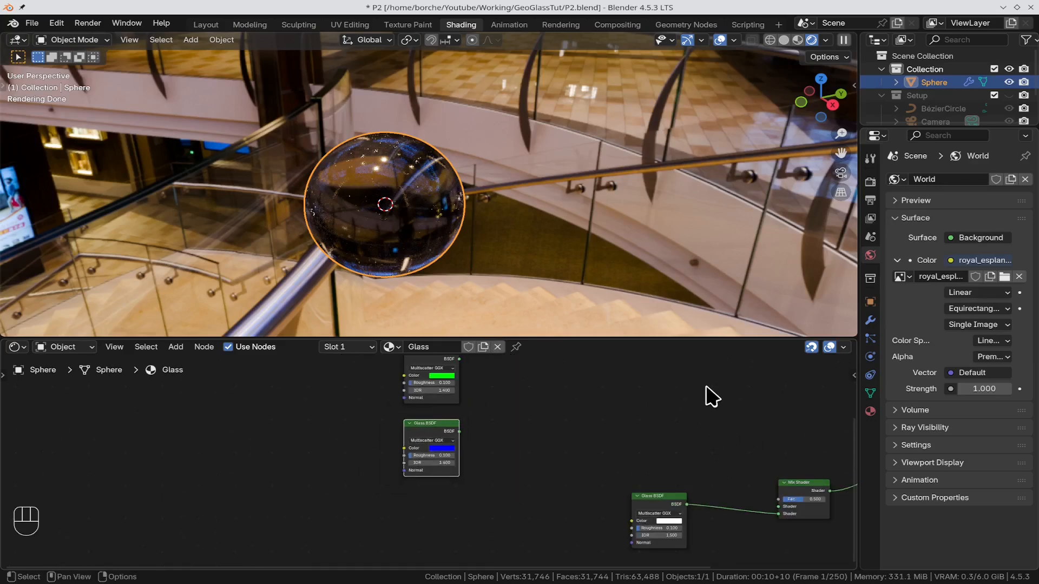
middle_click_drag(703, 395, 597, 492, "shift")
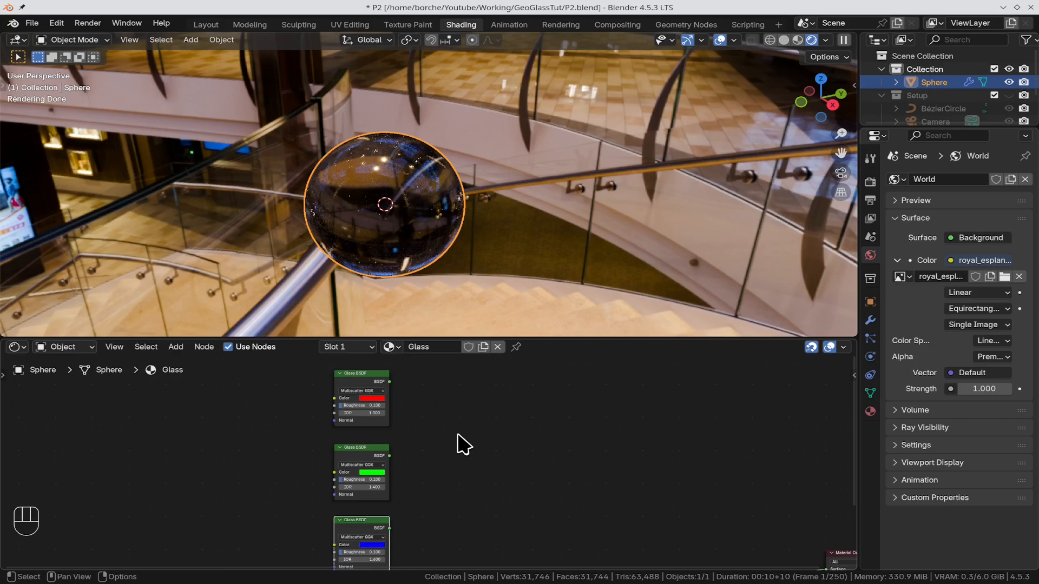
key("shift+a")
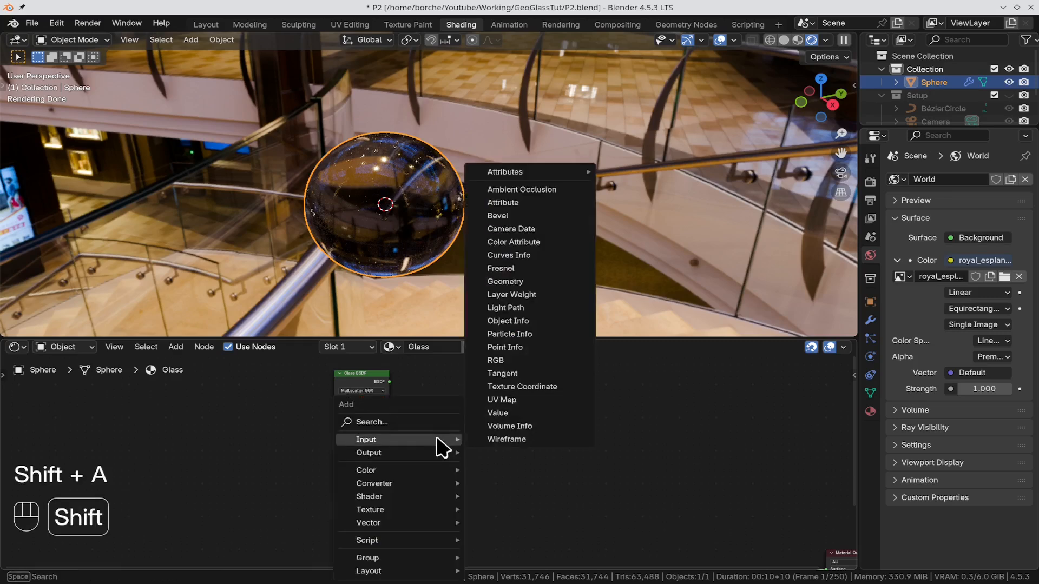
left_click(406, 430)
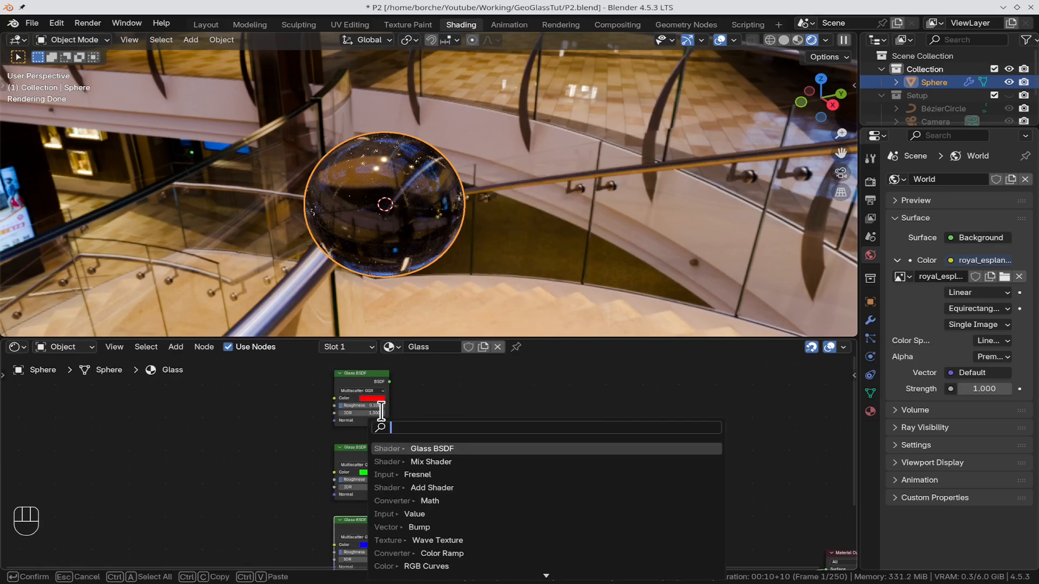
type("add")
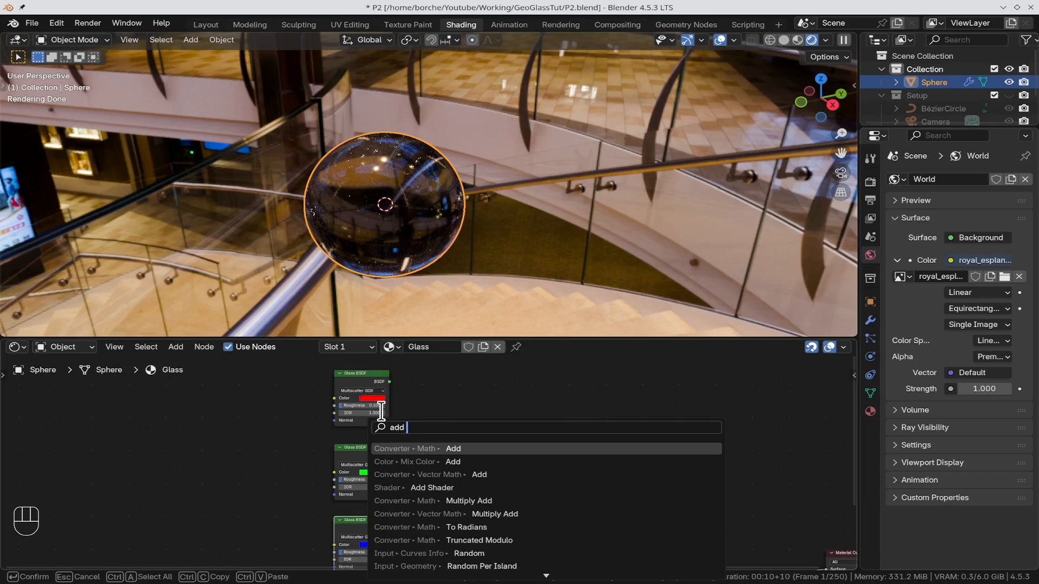
type(" sh")
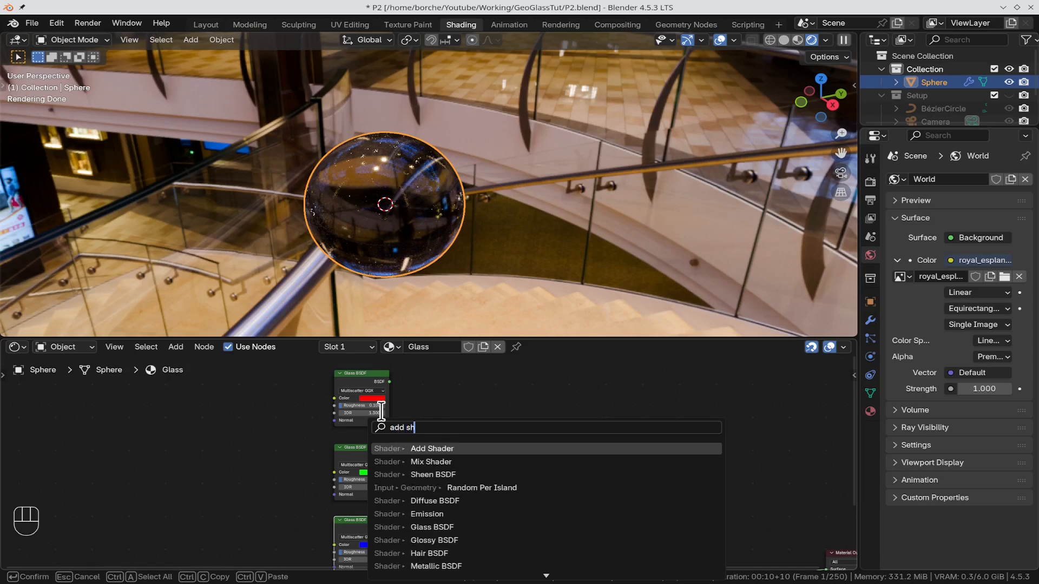
left_click(599, 449)
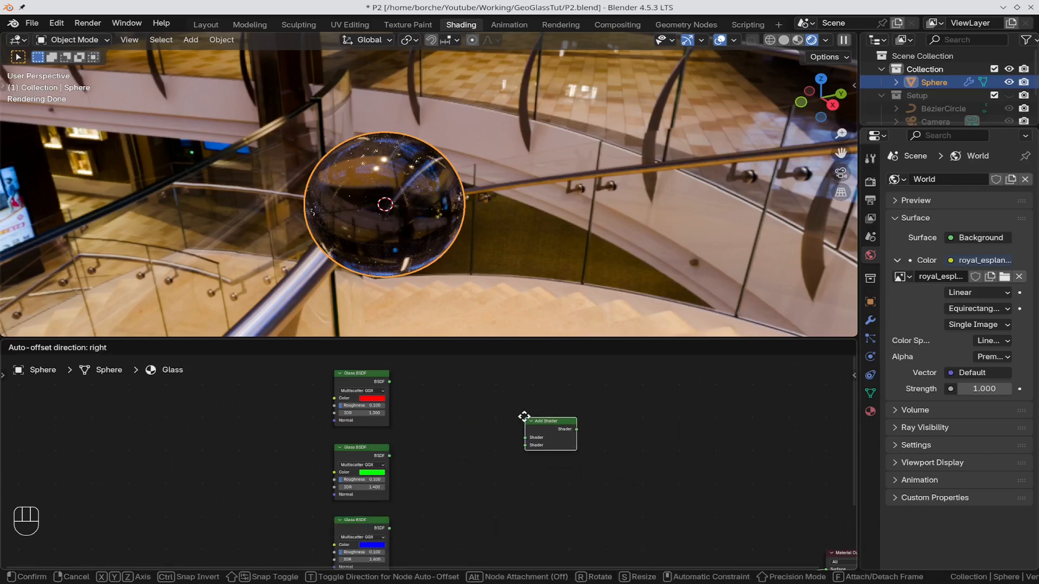
left_click(521, 420)
Step: Duplicate the Add Shader node and place the copy below and to the right of the original
key("shift")
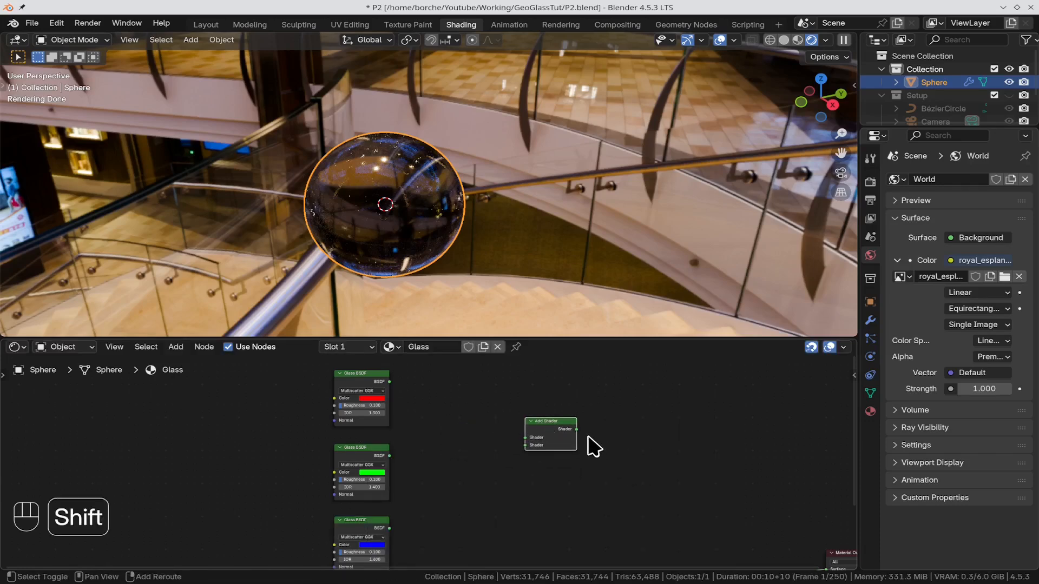
key("shift+d")
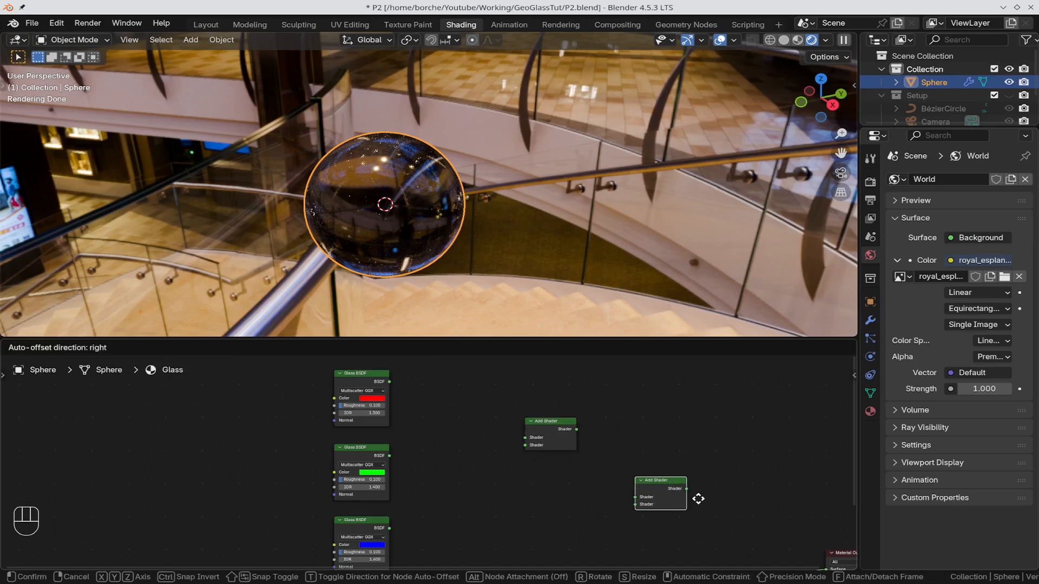
left_click(688, 515)
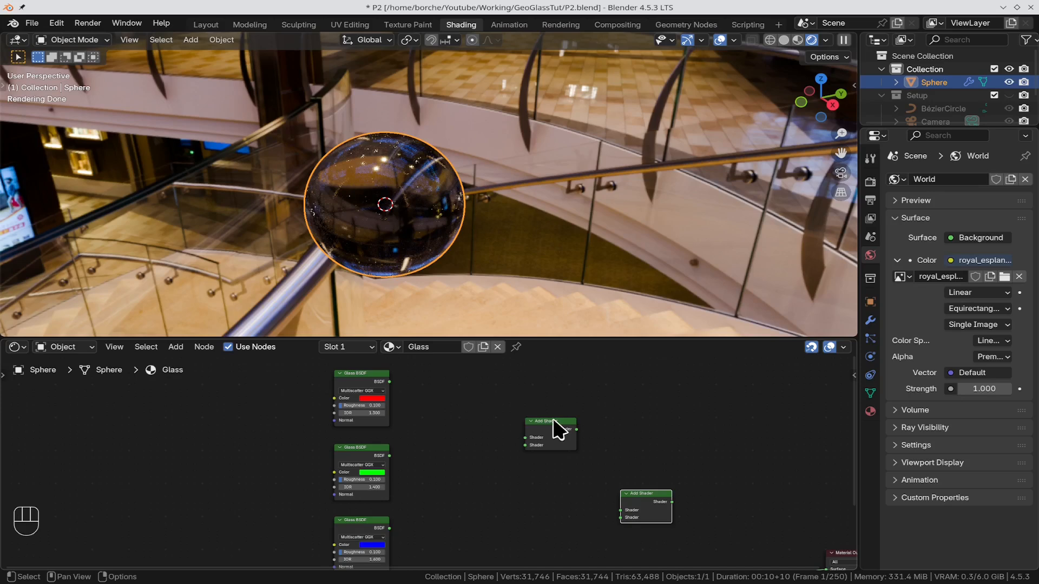
Step: Connect the red and green Glass BSDFs to the first Add Shader, and its output plus the blue Glass BSDF to the second
left_click_drag(390, 382, 529, 439)
left_click_drag(389, 455, 501, 439)
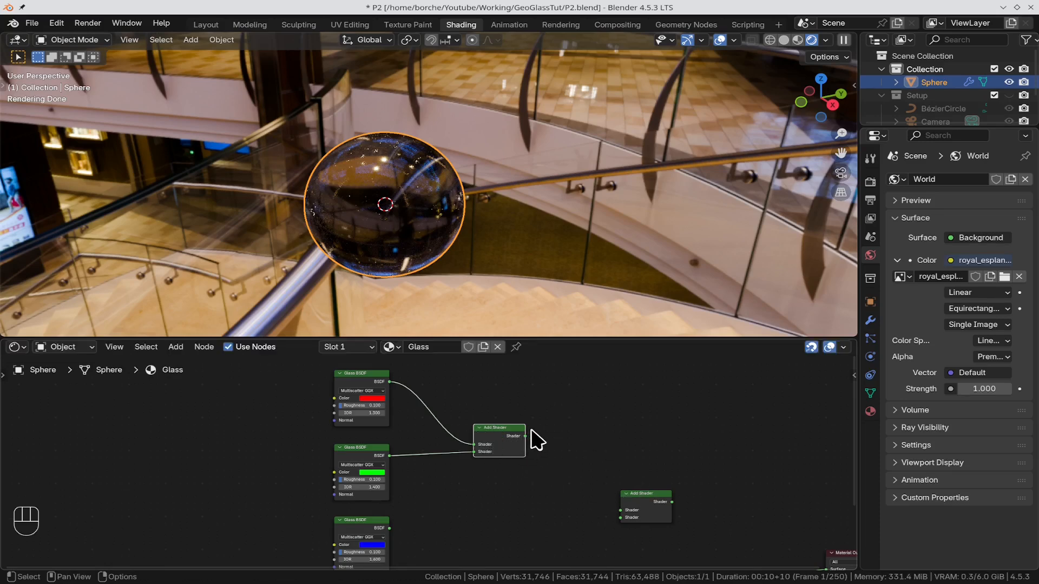
left_click_drag(527, 437, 621, 511)
left_click_drag(391, 530, 627, 523)
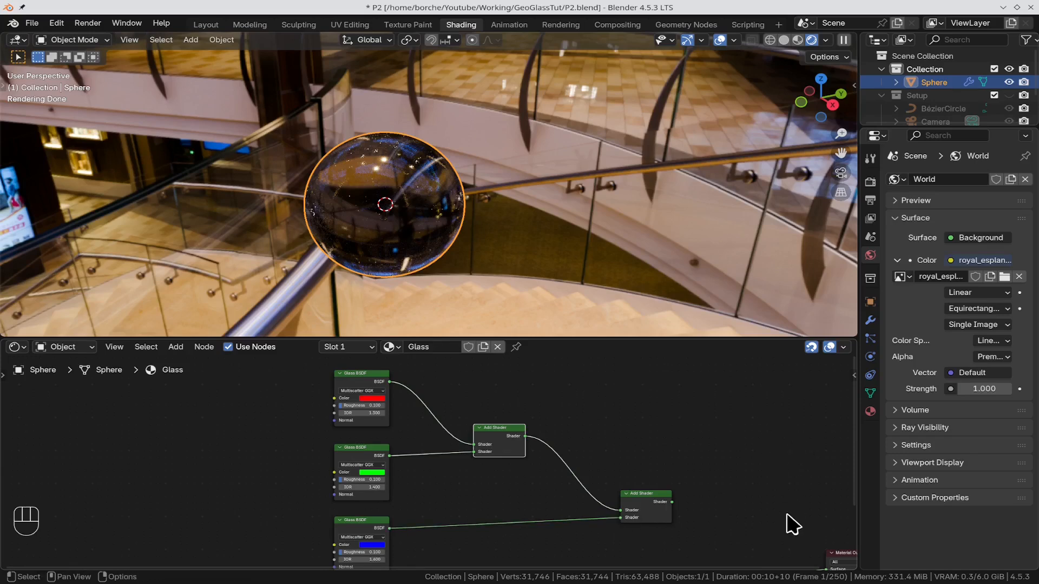
Step: Move the second Add Shader closer to the blue Glass BSDF and connect its output to the Mix Shader's first Shader input
scroll(758, 490, "down", 3)
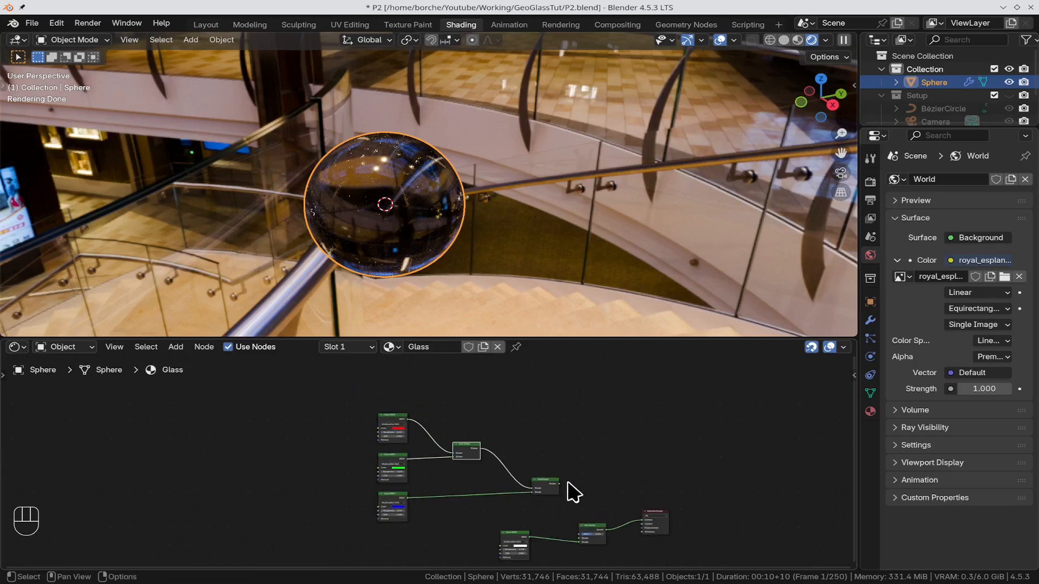
left_click_drag(550, 487, 501, 513)
scroll(609, 482, "up", 2)
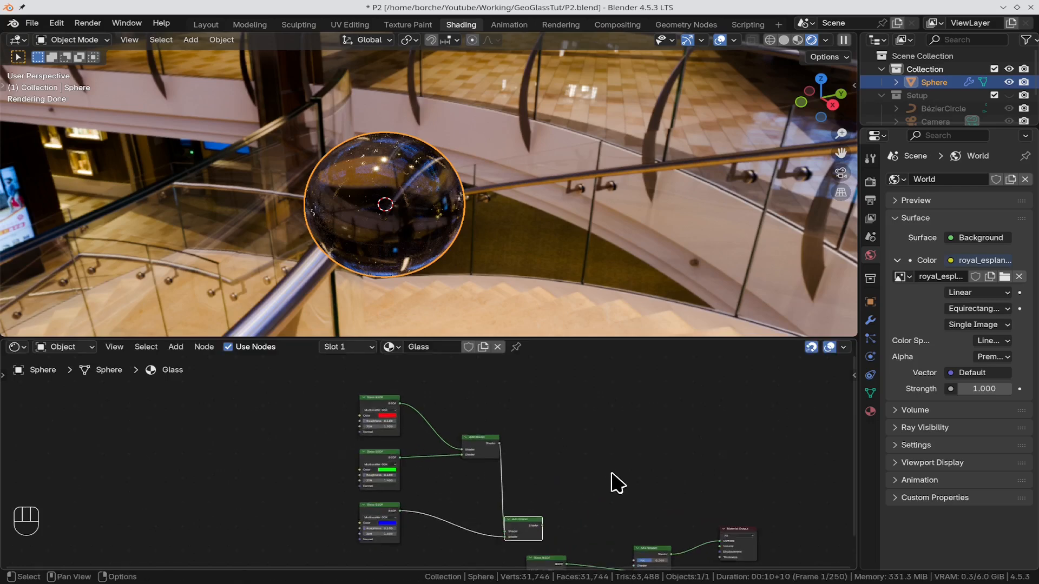
middle_click_drag(667, 490, 608, 382, "shift")
scroll(605, 422, "up", 3)
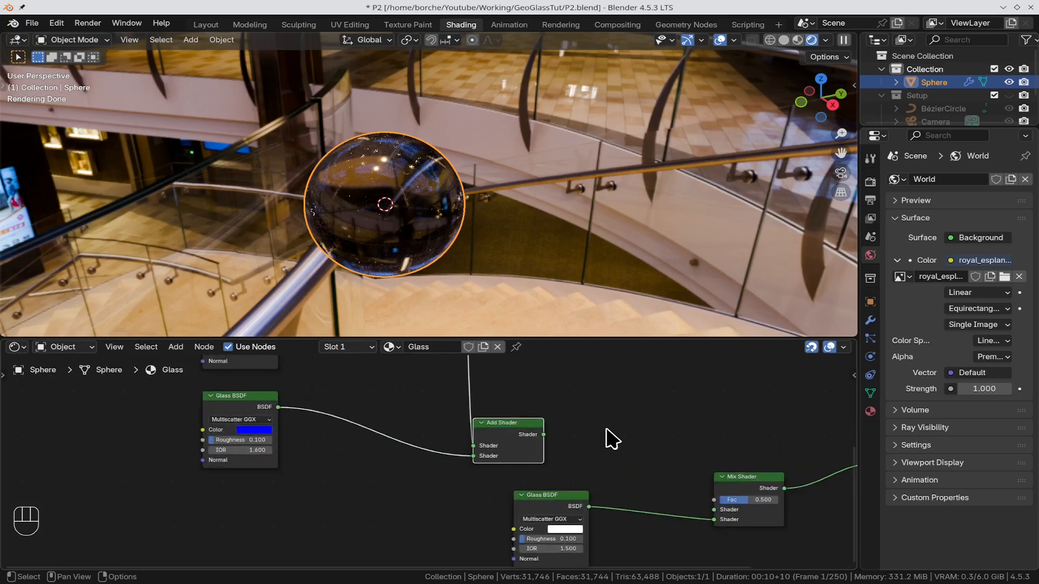
left_click_drag(543, 435, 714, 510)
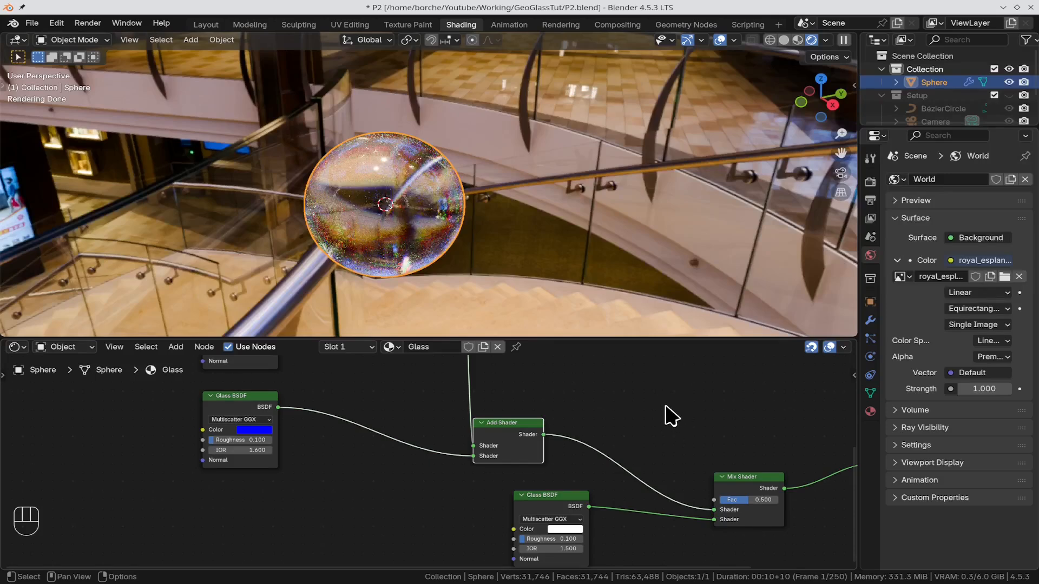
Step: Add a Fresnel node in the empty space above the second Add Shader and the Mix Shader
middle_click_drag(669, 412, 528, 506, "shift")
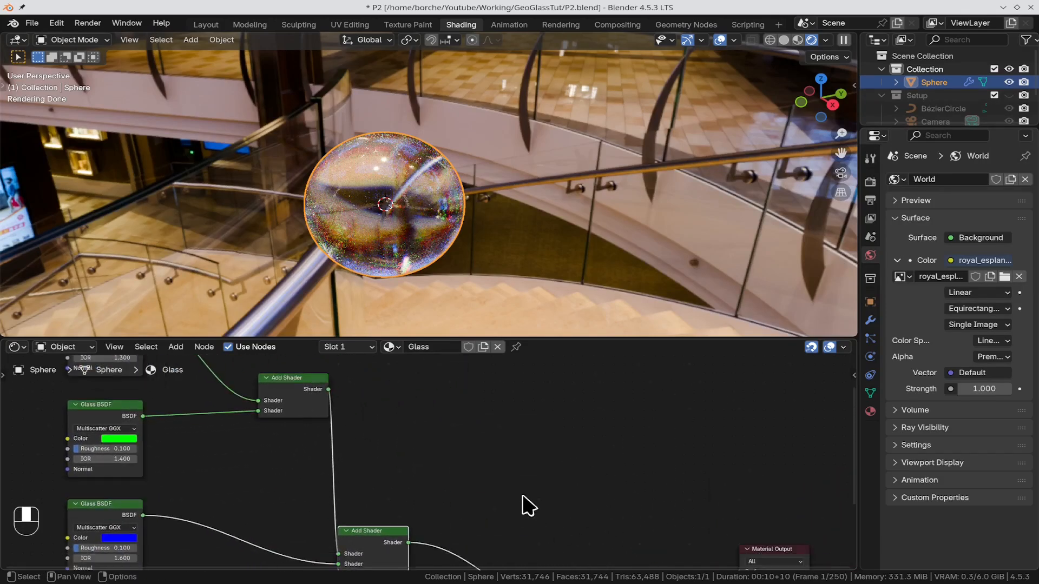
scroll(568, 430, "down", 4)
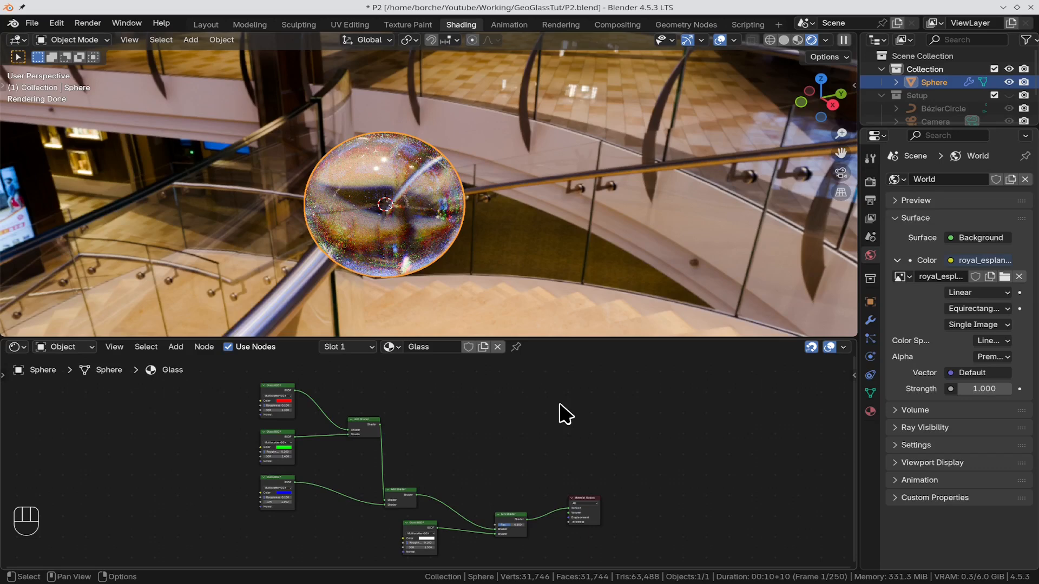
key("shift")
key("shift+a")
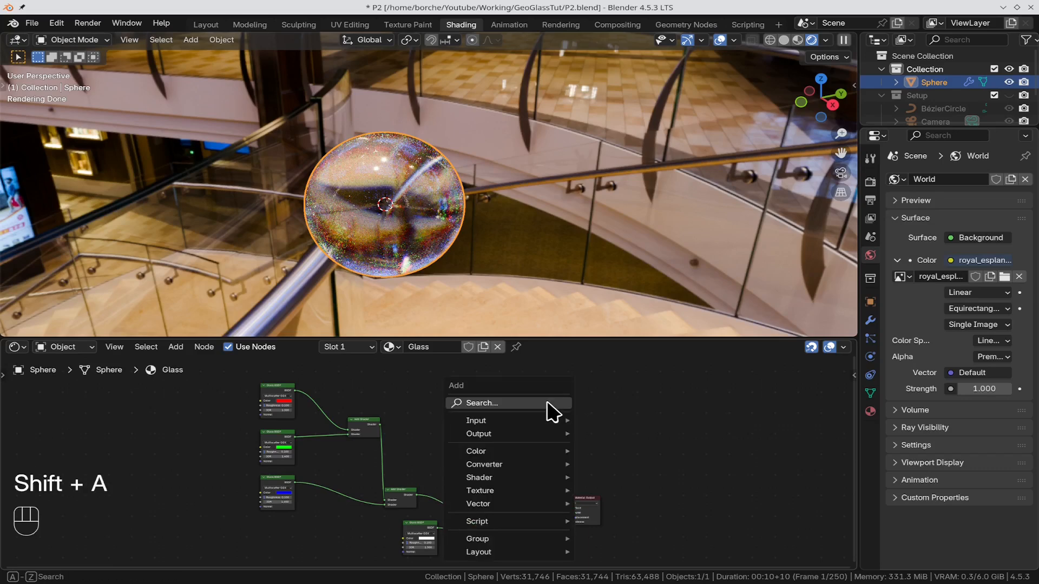
left_click(550, 411)
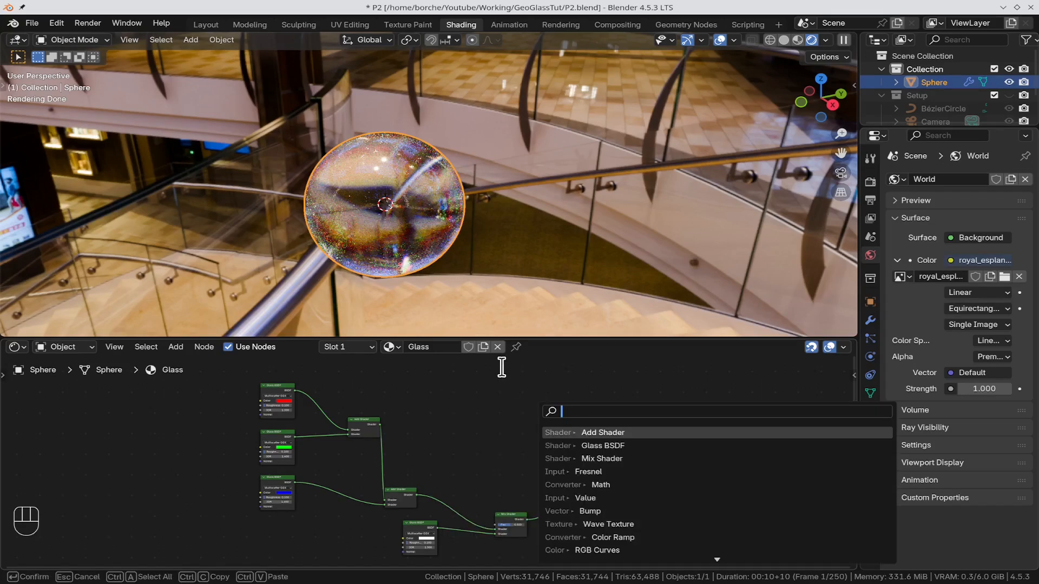
type("fre")
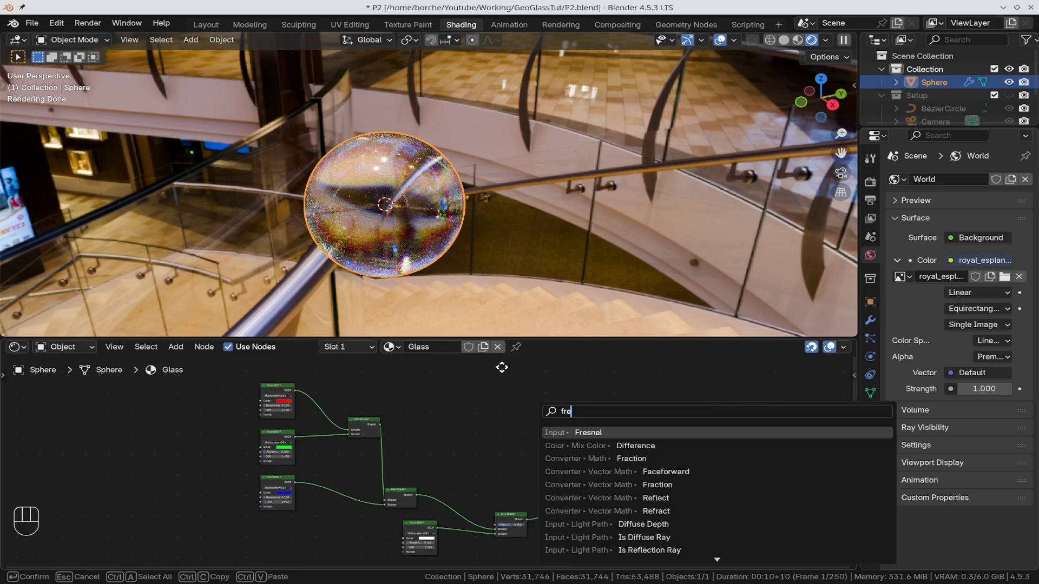
key("Return")
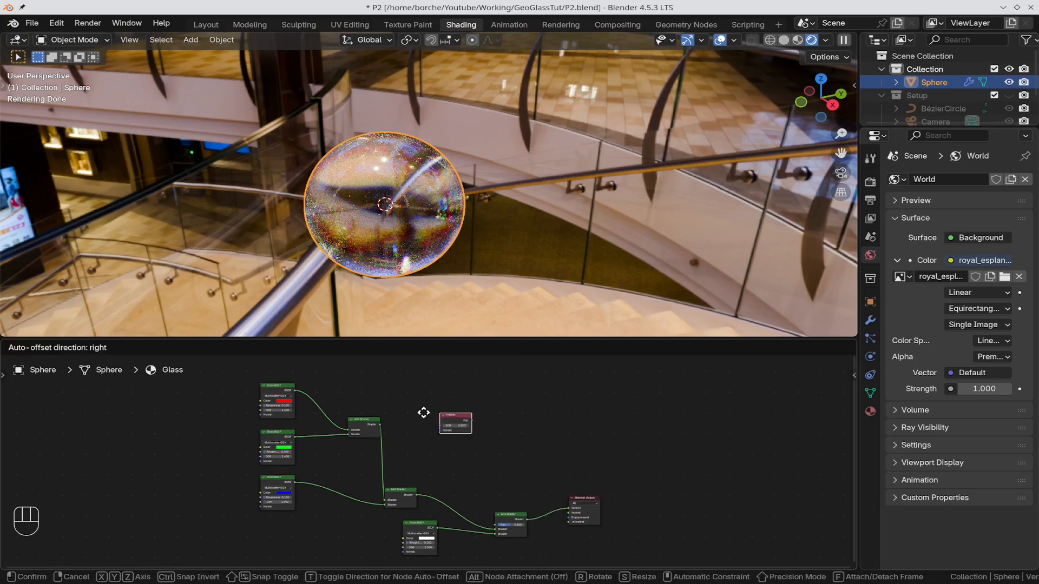
left_click(428, 437)
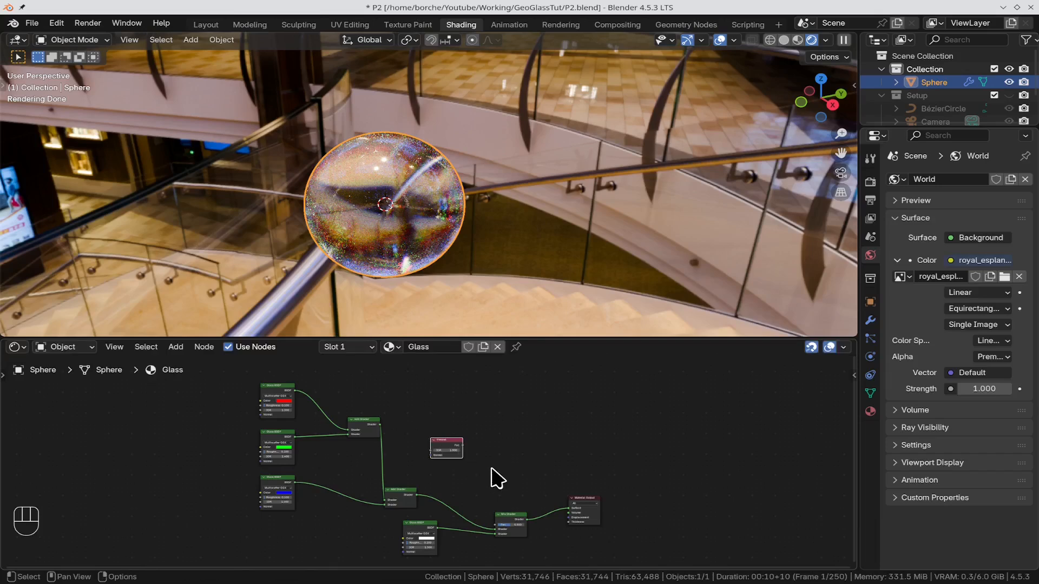
Step: Set the IOR of the Fresnel node to 1.7
scroll(497, 480, "up", 3)
scroll(509, 477, "up", 2)
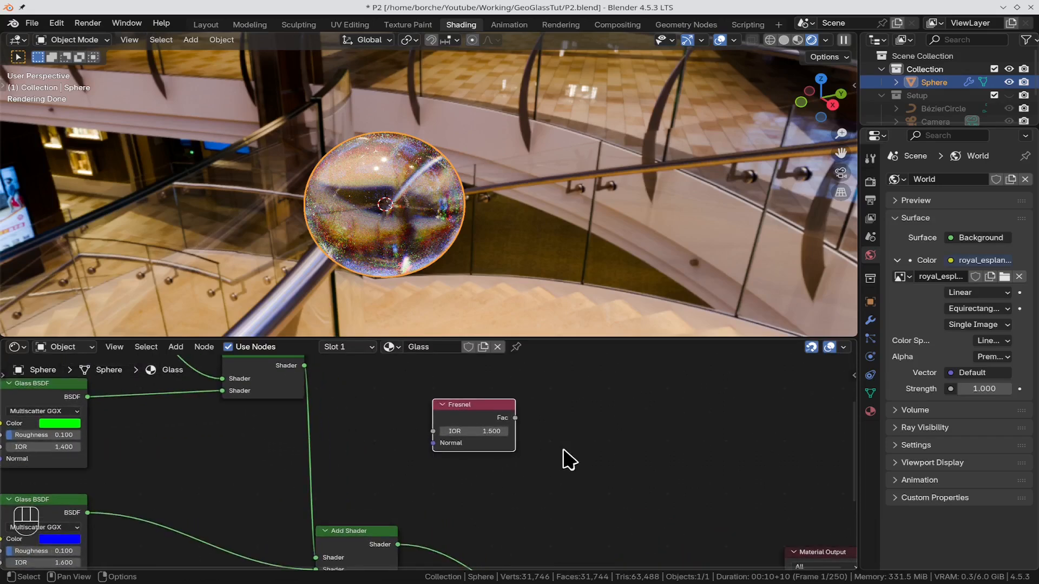
scroll(564, 460, "up", 3)
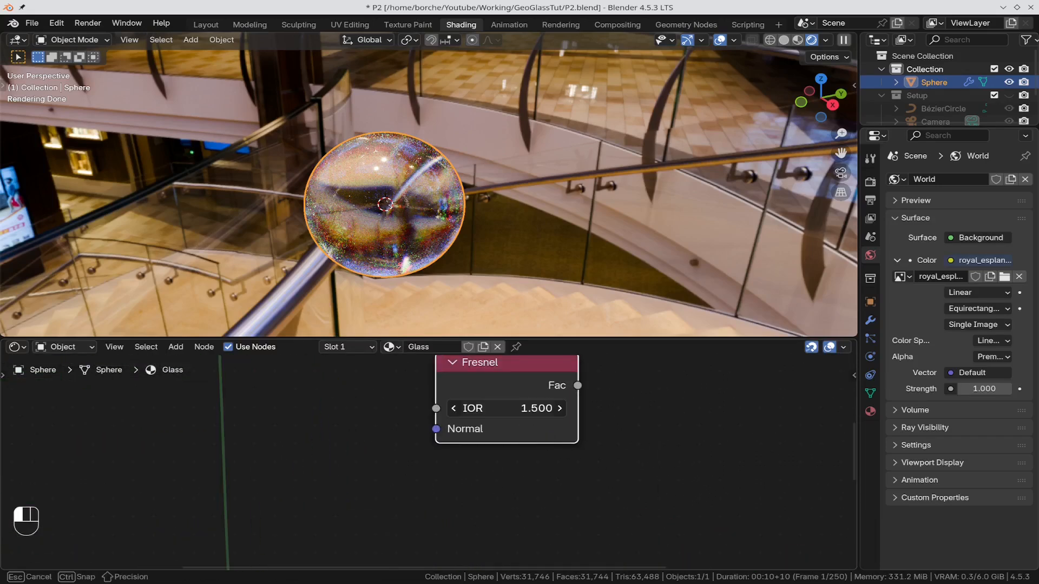
double_click(544, 416)
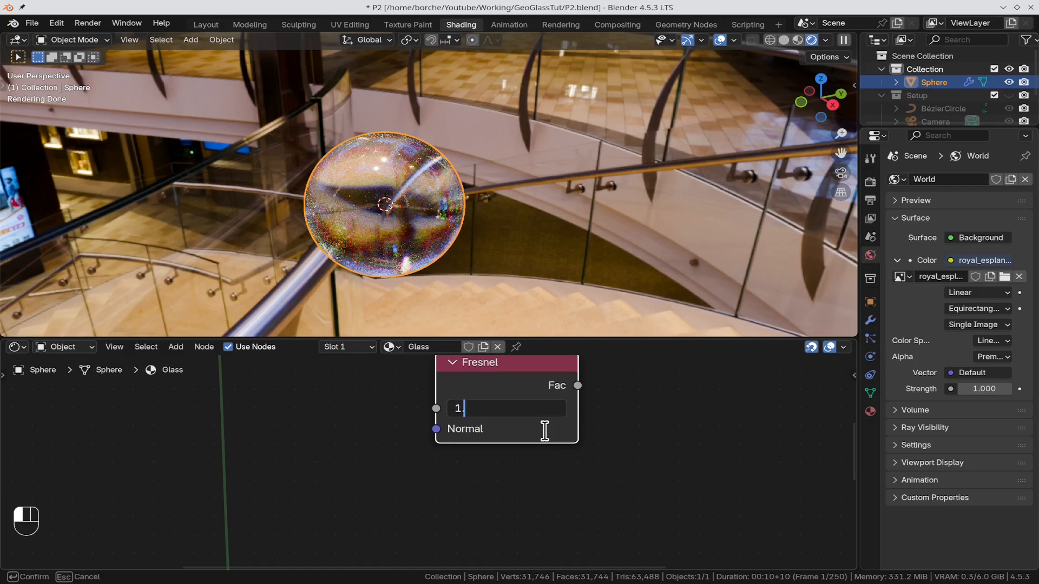
key("Return")
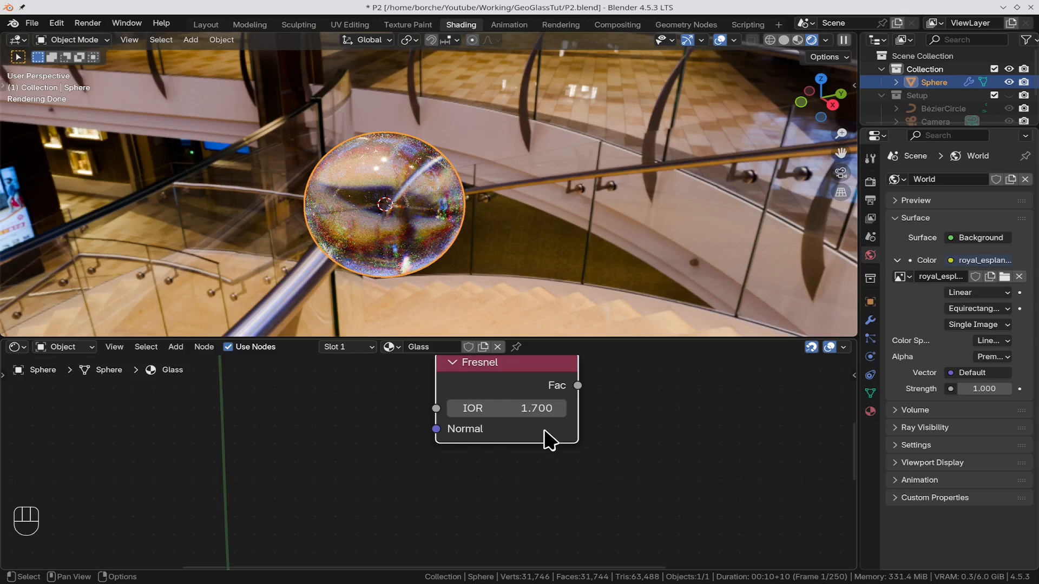
Step: Connect the Fresnel node's Fac output to the Mix Shader's Fac input
scroll(779, 433, "down", 2)
scroll(780, 446, "down", 3)
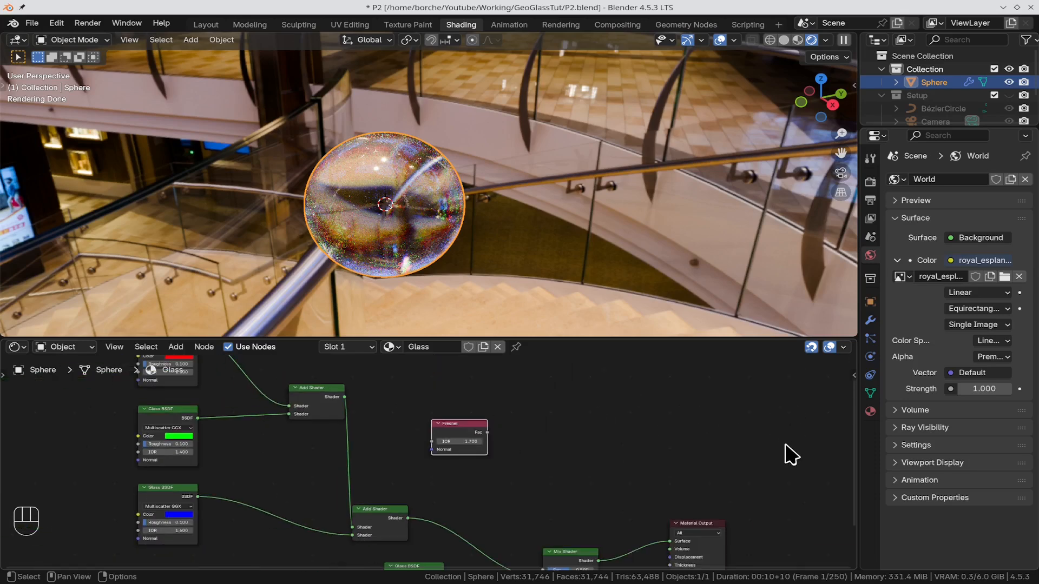
scroll(651, 469, "down", 4, "shift")
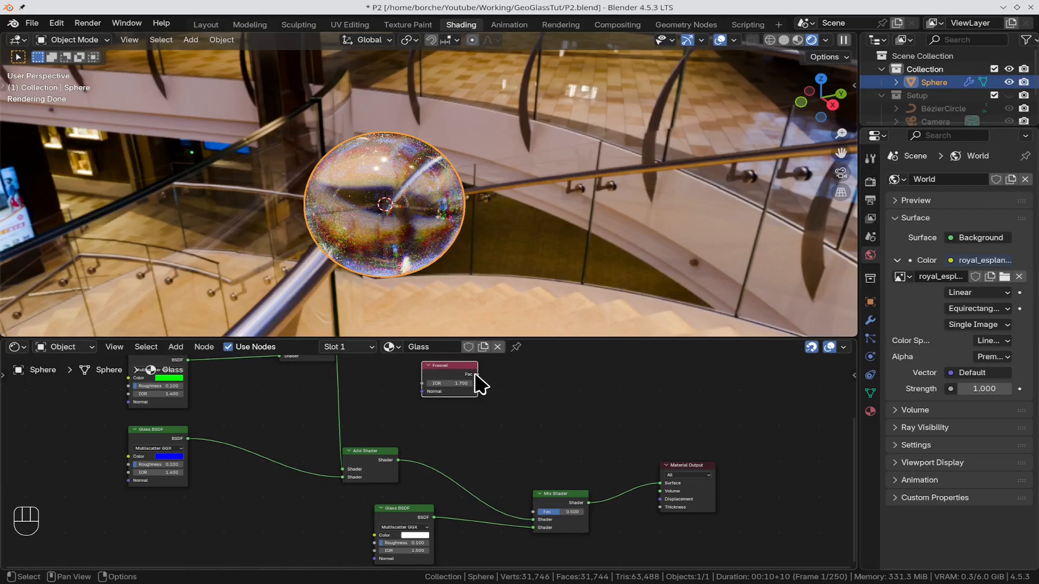
left_click_drag(476, 375, 534, 513)
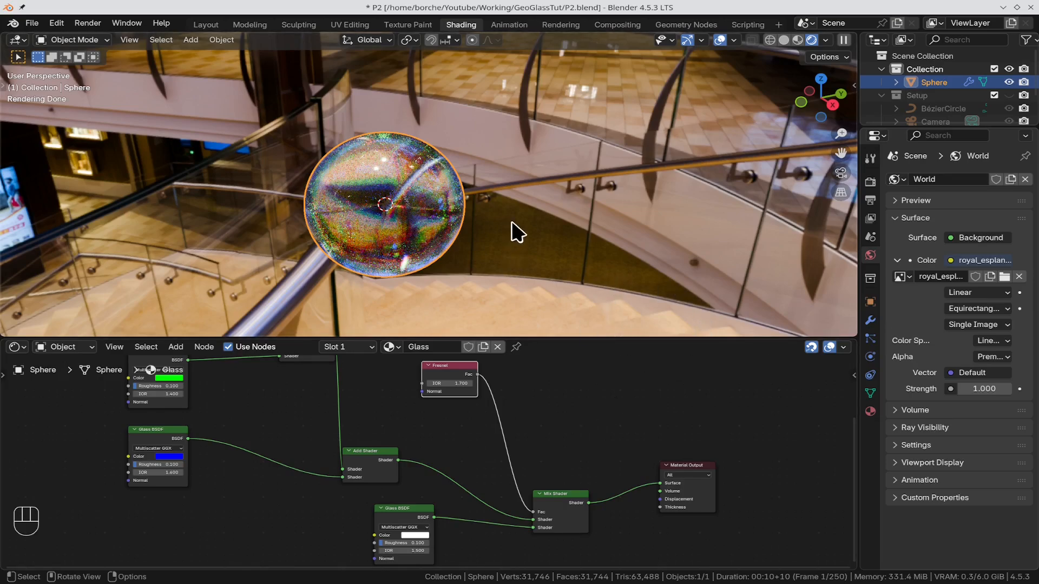
middle_click_drag(512, 223, 541, 215)
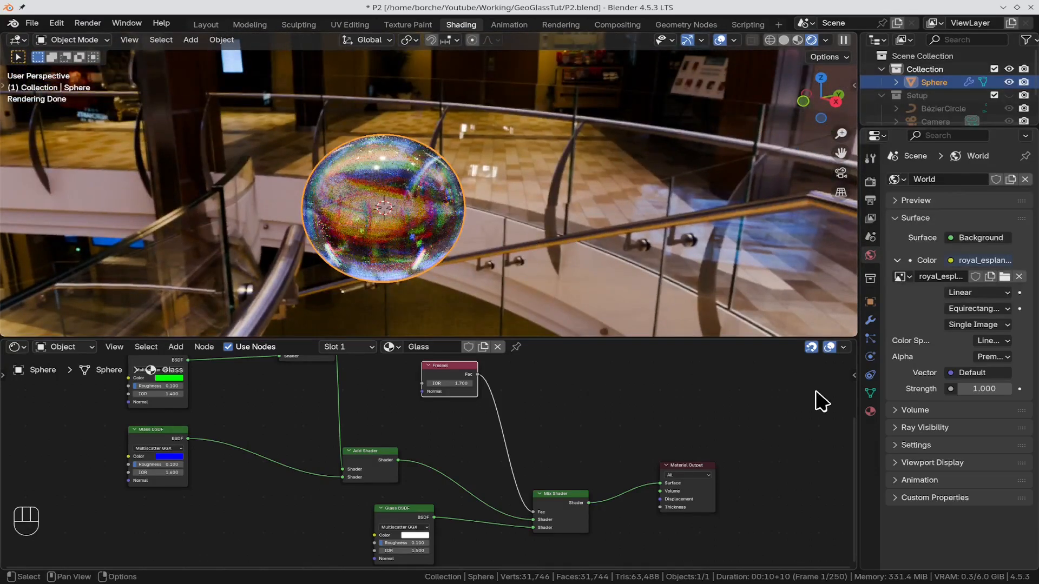
key("Home")
scroll(737, 426, "down", 2)
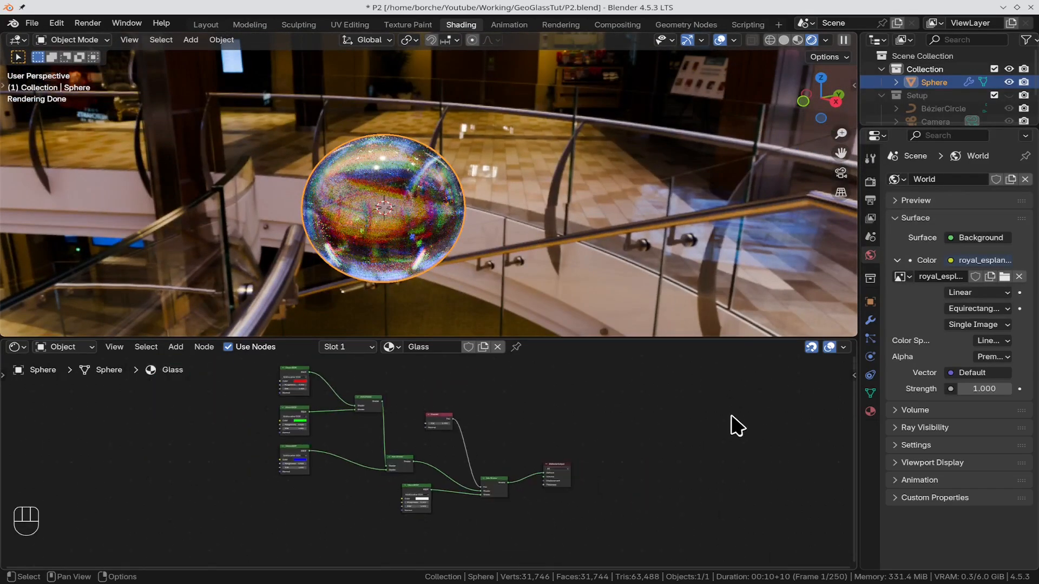